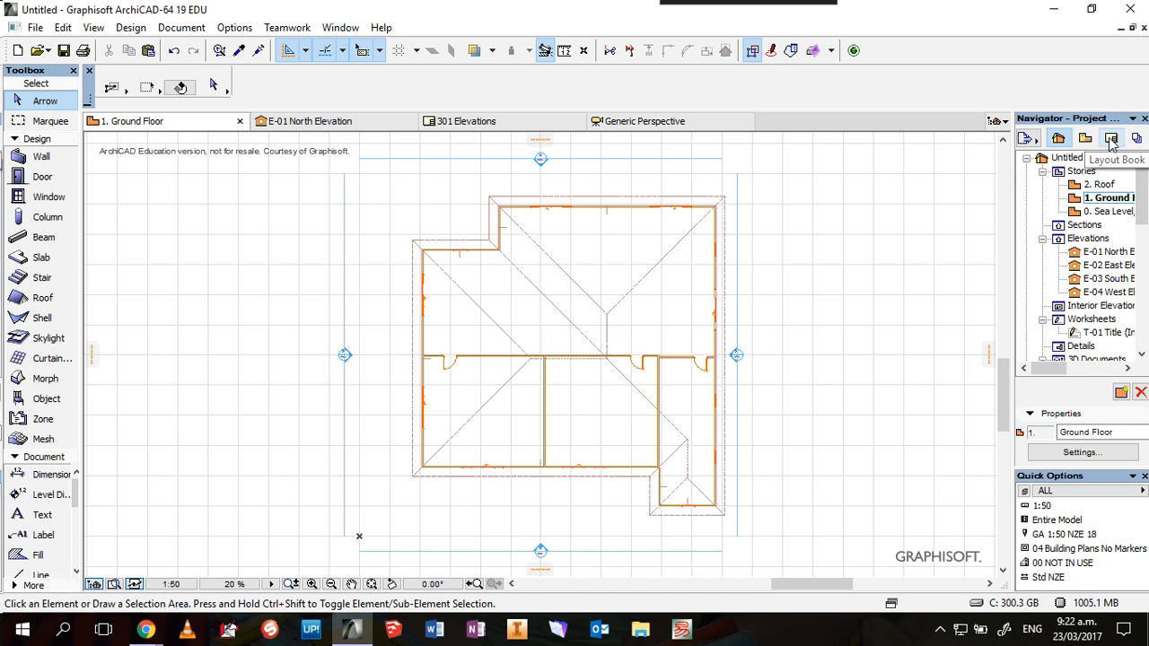
# - Open the 301 Elevations layout from the layout book and assign it the A3 Landscape master layout
pyautogui.click(1112, 142)
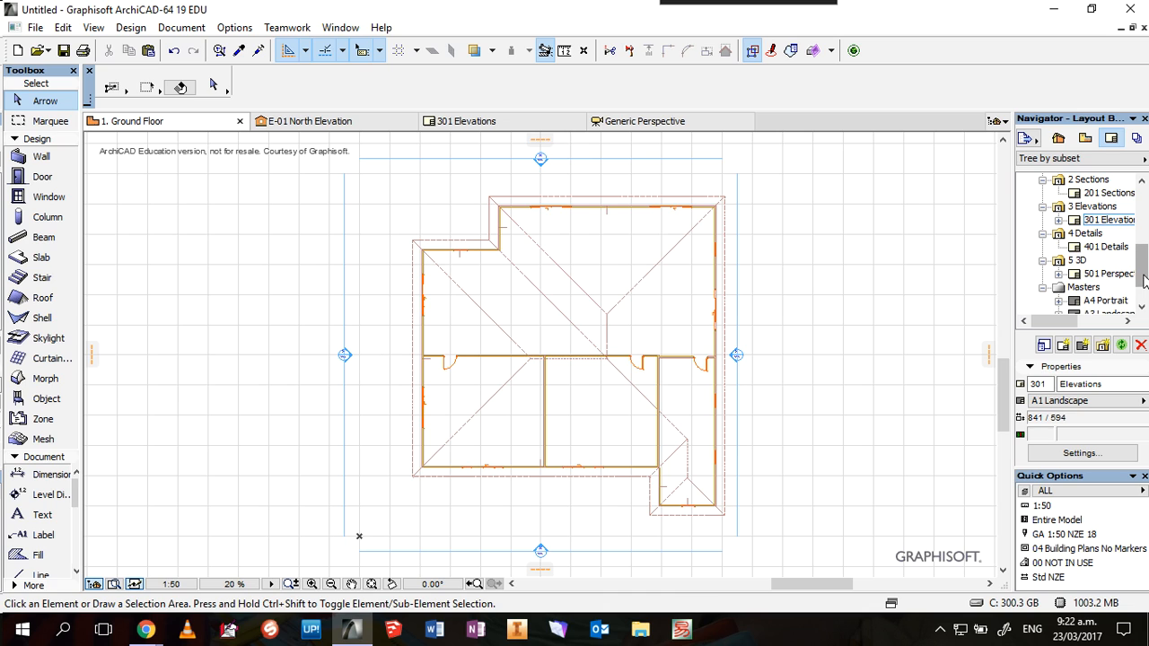
pyautogui.doubleClick(1078, 225)
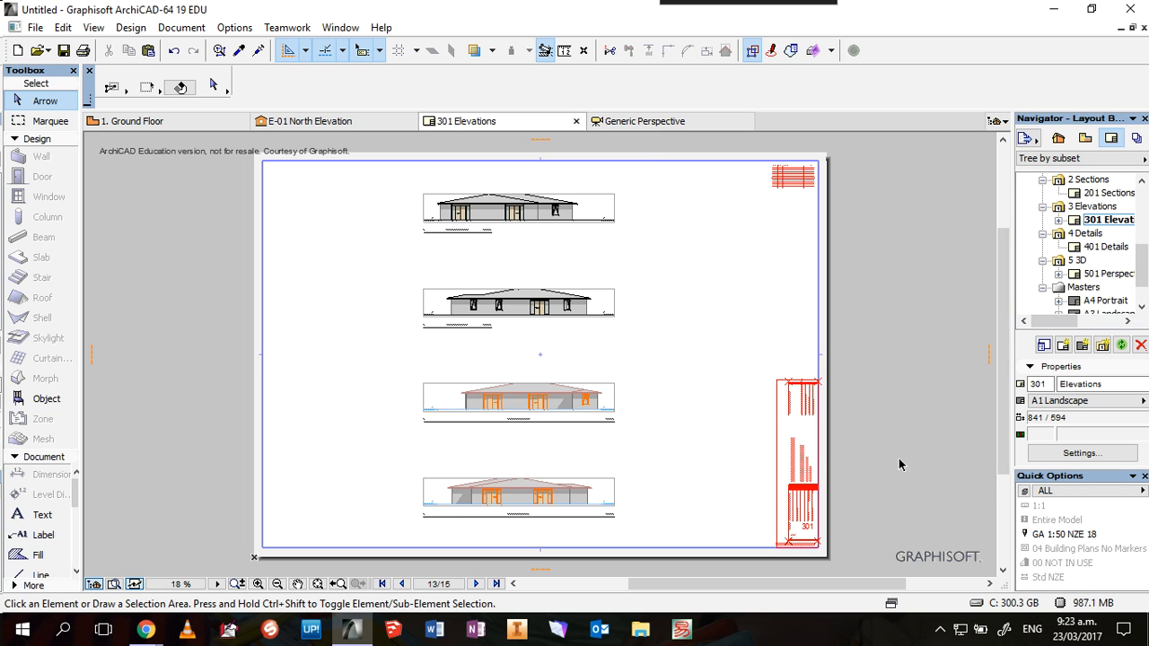
pyautogui.click(1075, 408)
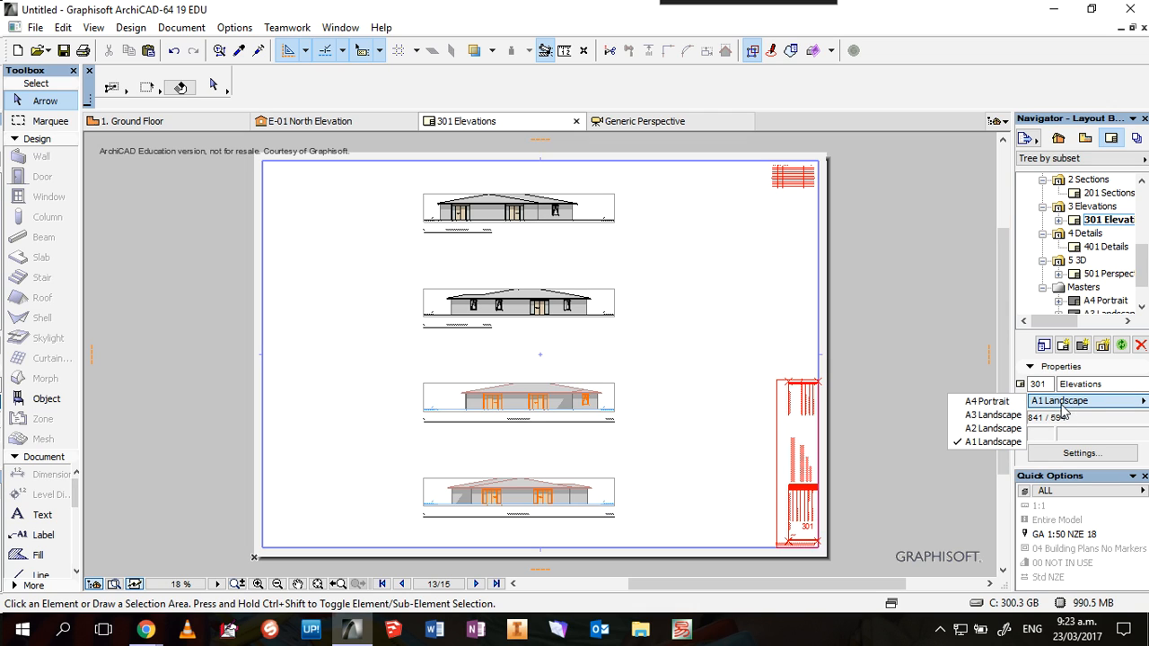
pyautogui.click(1005, 416)
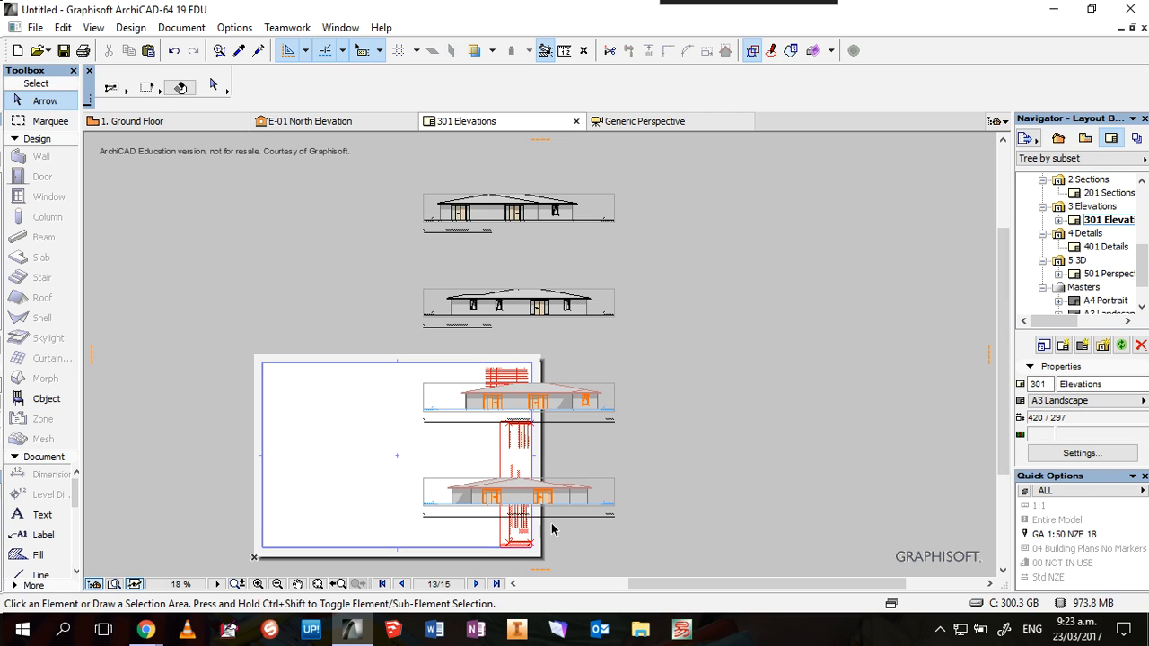
# - Create a new master layout named "A3 USE THIS ONE!" with the A3 (ISO) - Metric size
pyautogui.click(1083, 349)
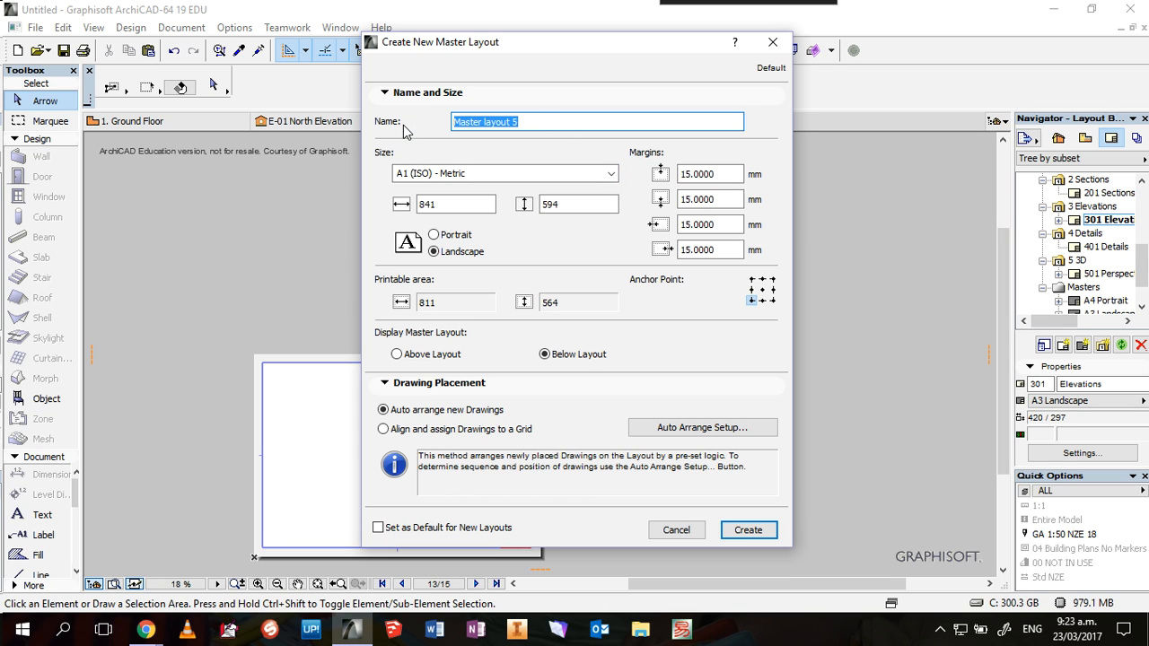
pyautogui.write('A3 USE THIS ONE')
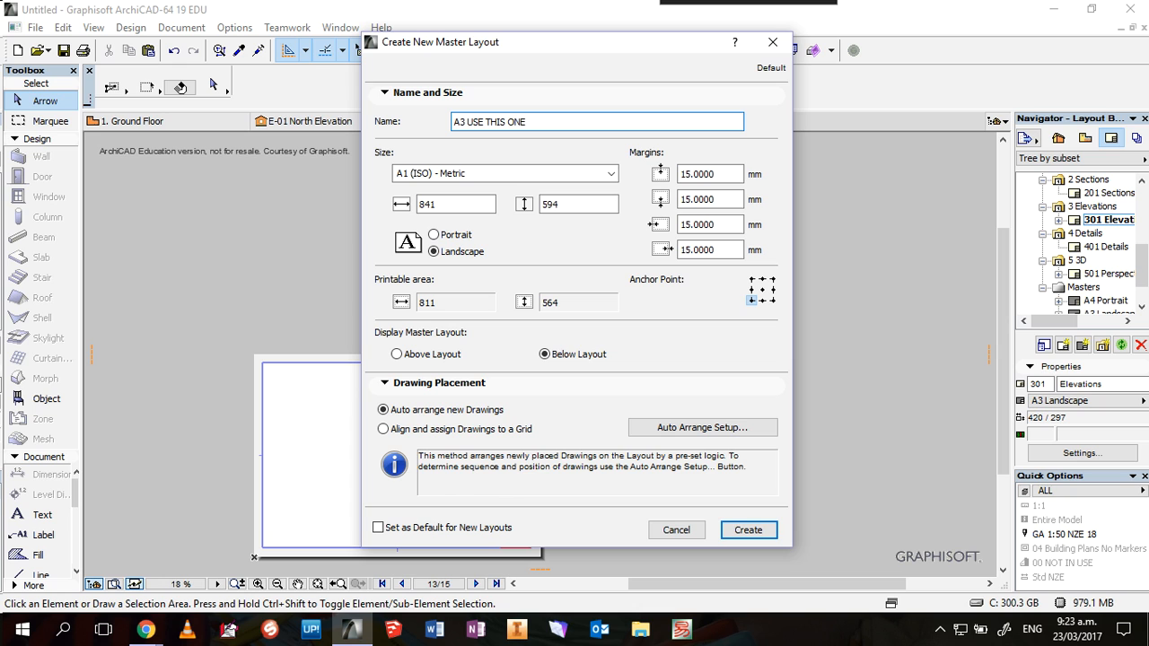
pyautogui.write('!')
pyautogui.click(610, 174)
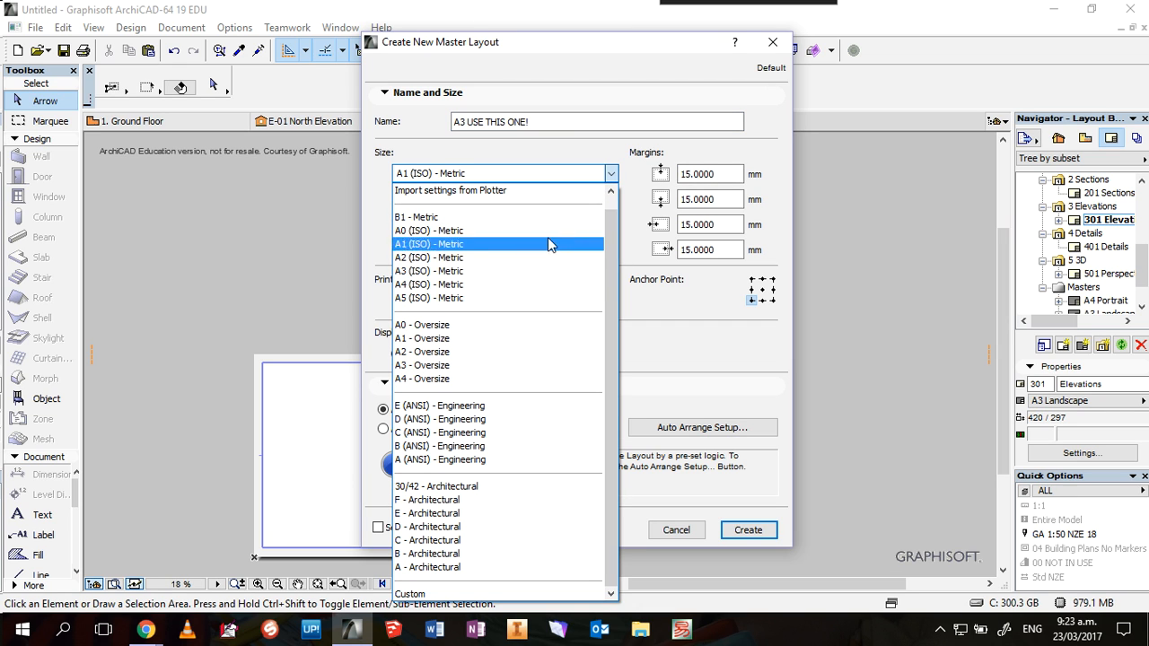
pyautogui.click(490, 271)
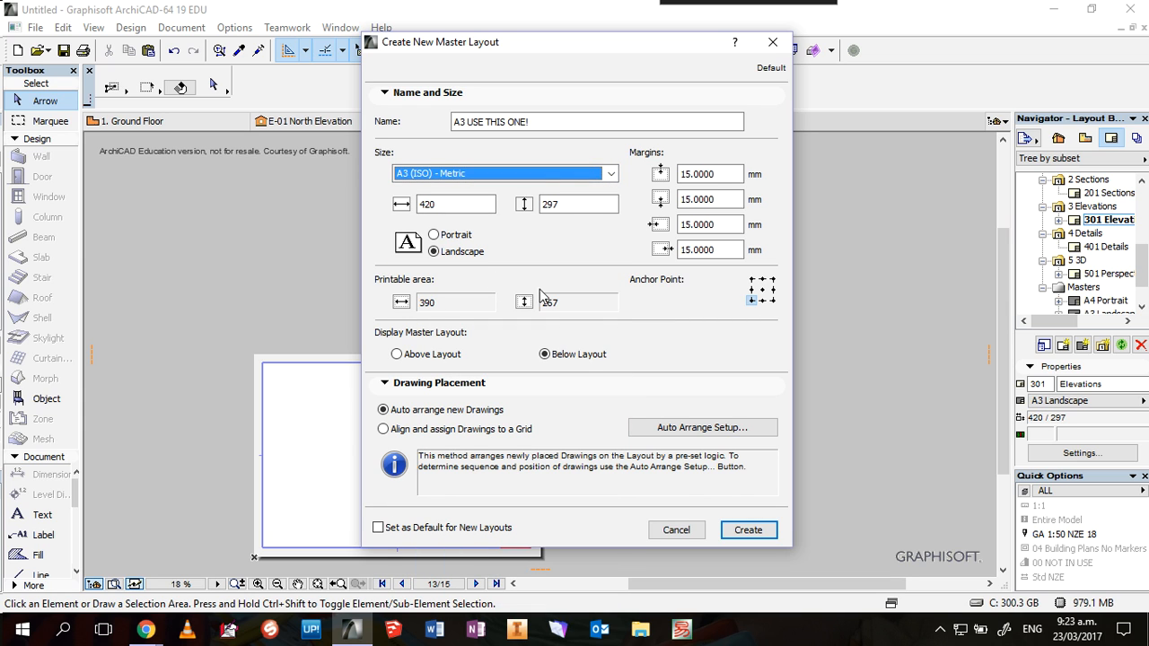
pyautogui.click(760, 532)
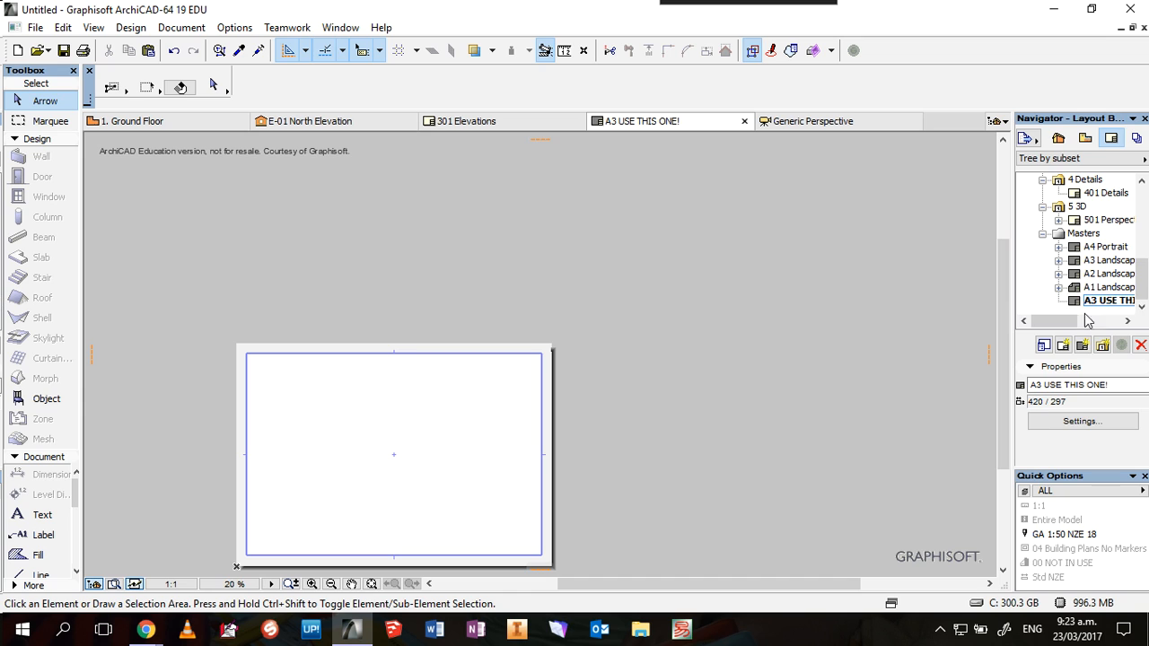
# - Create a new layout in the Elevations subset using the "A3 USE THIS ONE!" master layout
pyautogui.scroll(3, 1139, 289)
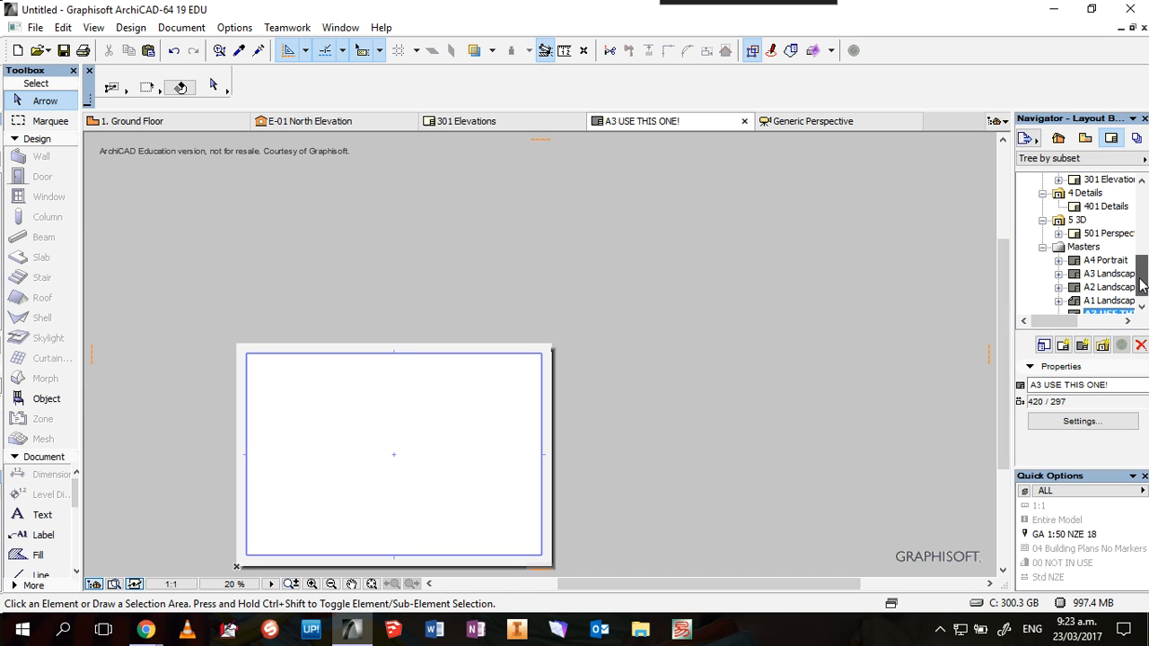
pyautogui.click(1092, 235)
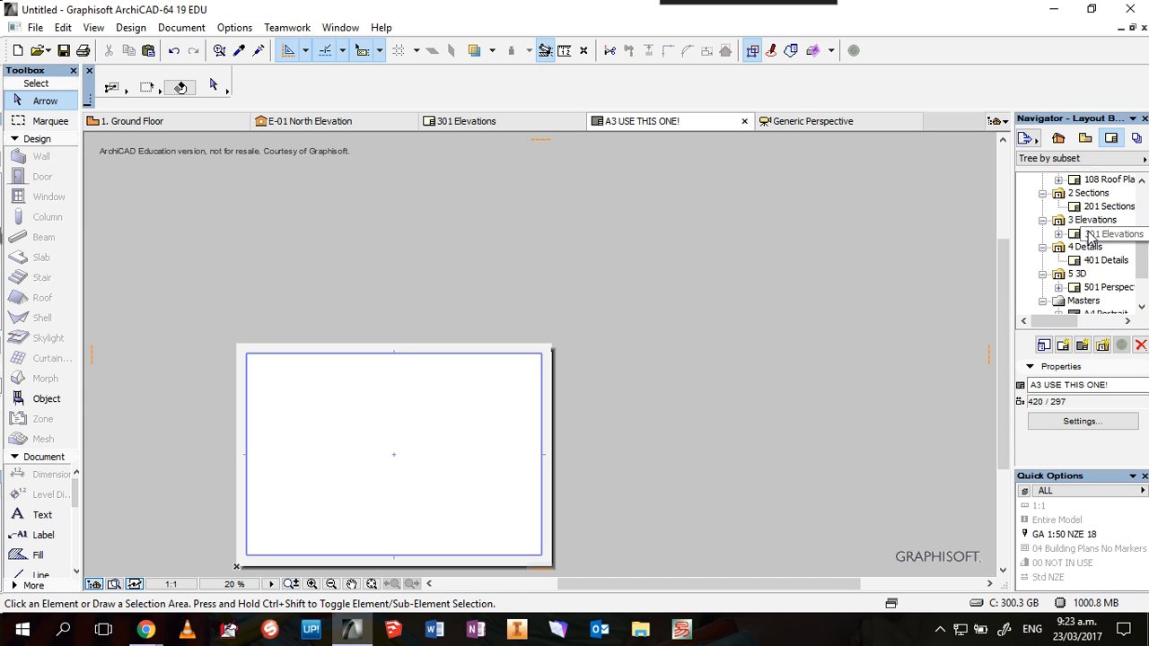
pyautogui.rightClick(1090, 234)
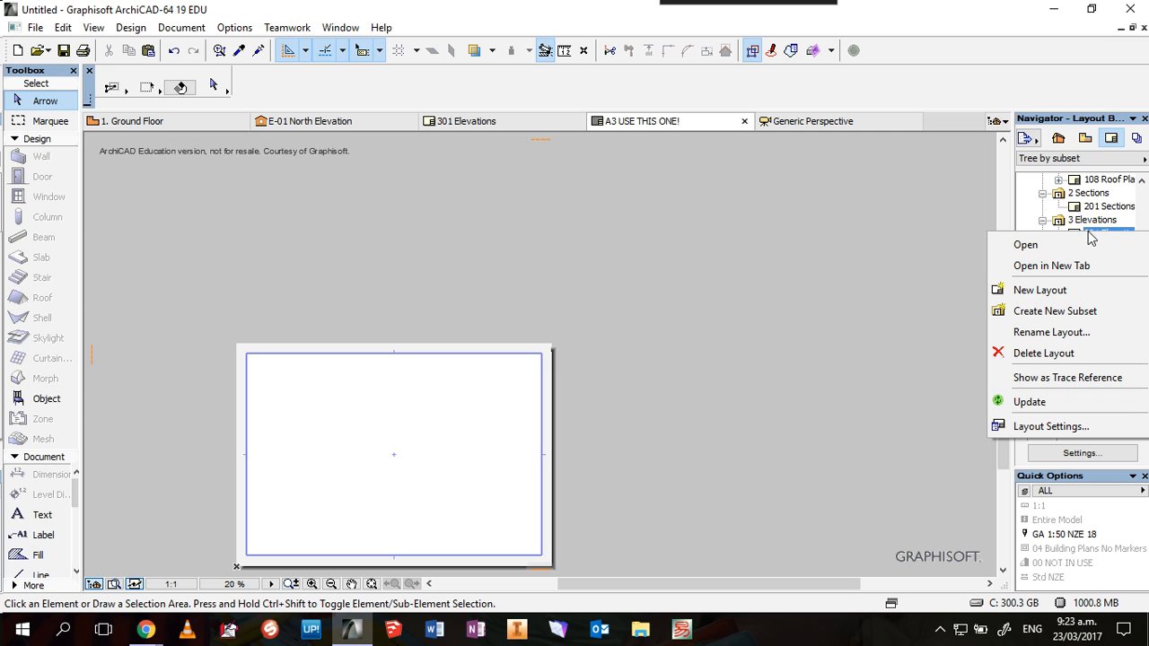
pyautogui.click(1073, 291)
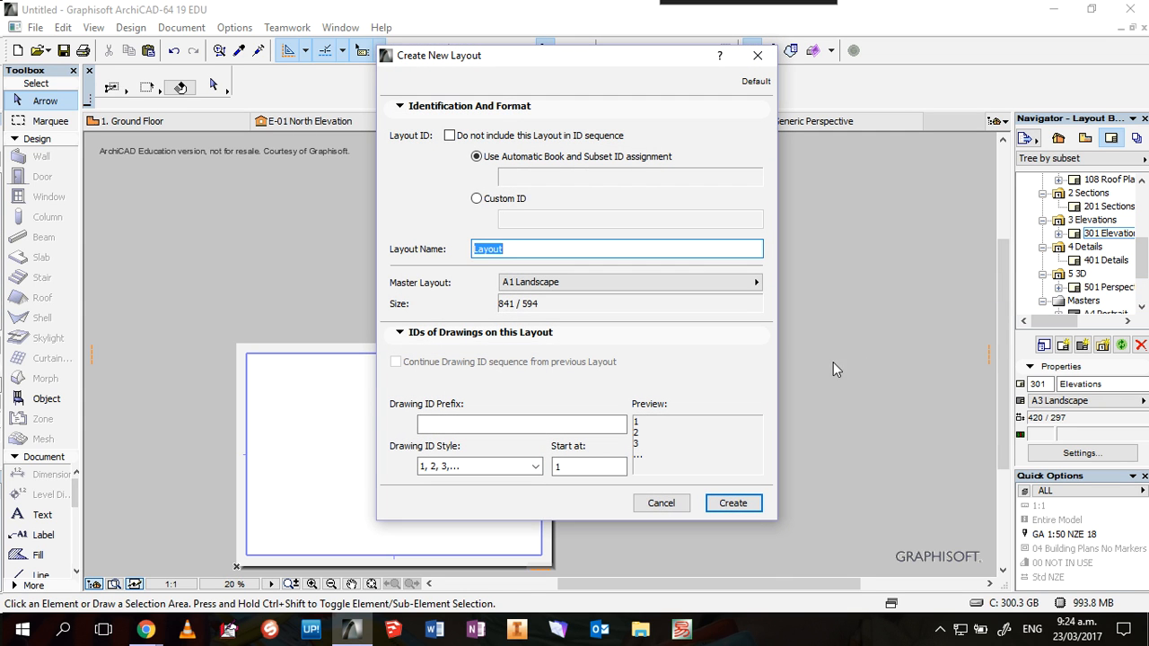
pyautogui.click(654, 284)
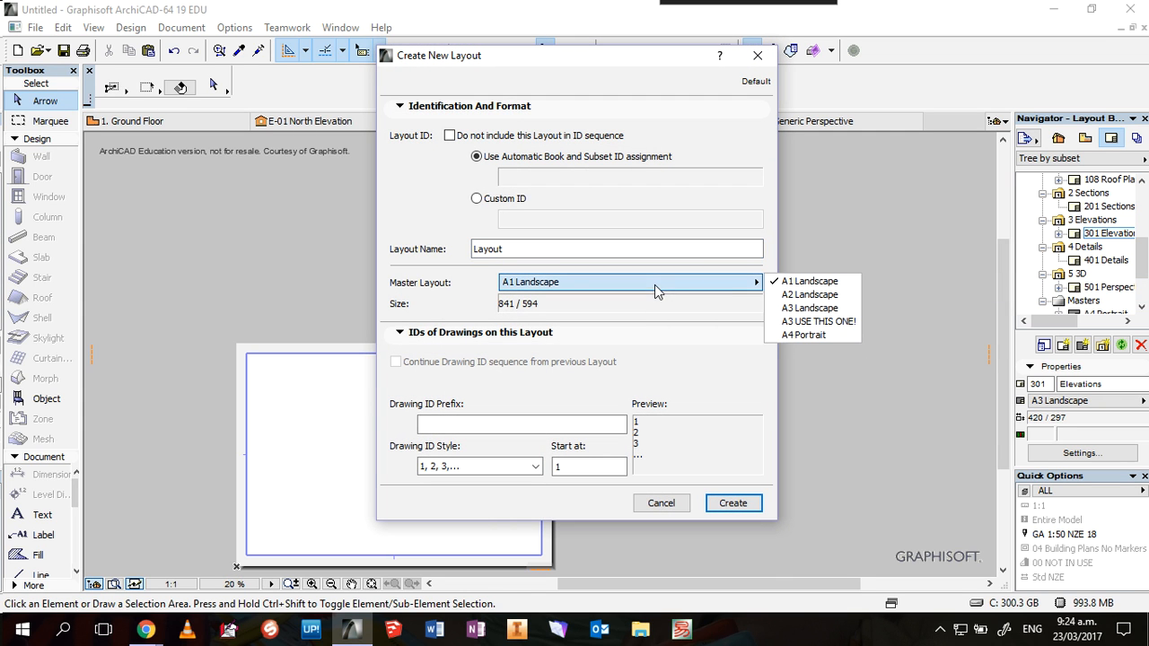
pyautogui.click(819, 321)
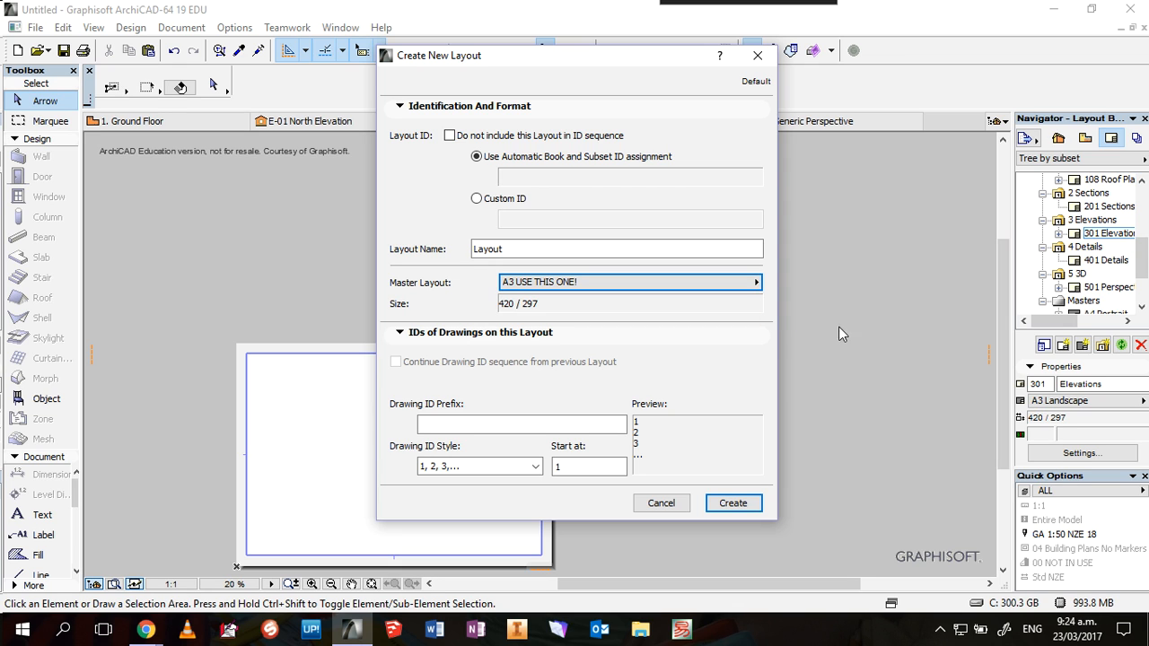
pyautogui.click(732, 503)
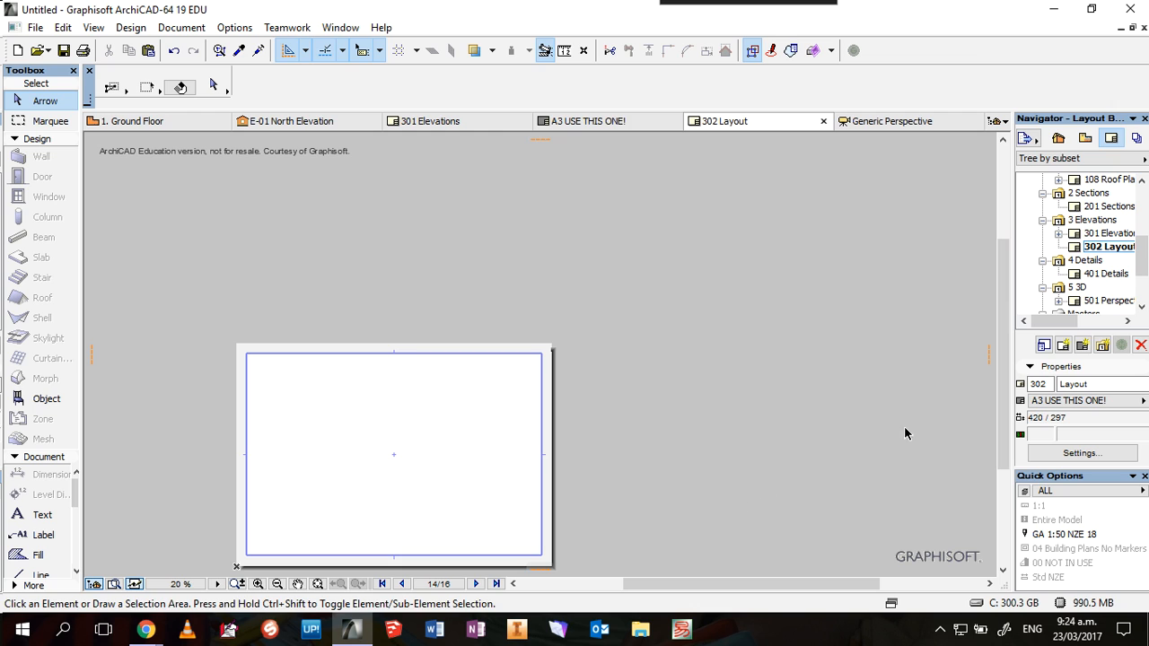
# - Cut all four elevation drawings from the 301 Elevations layout and paste them into the 302 layout
pyautogui.doubleClick(1072, 236)
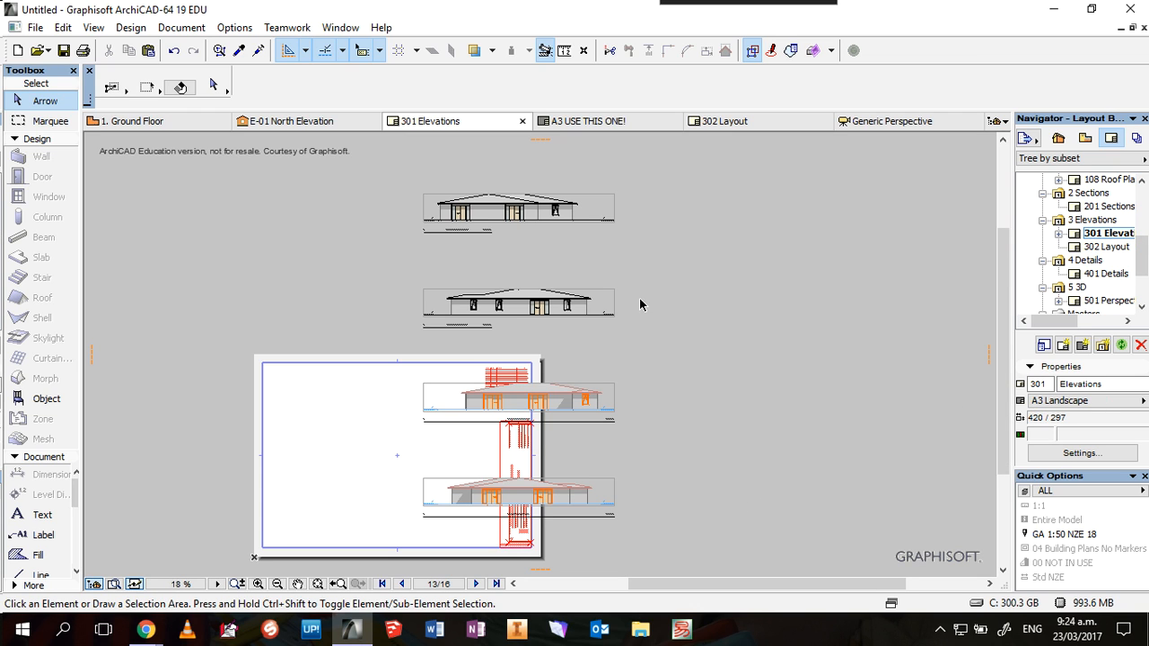
pyautogui.click(365, 183)
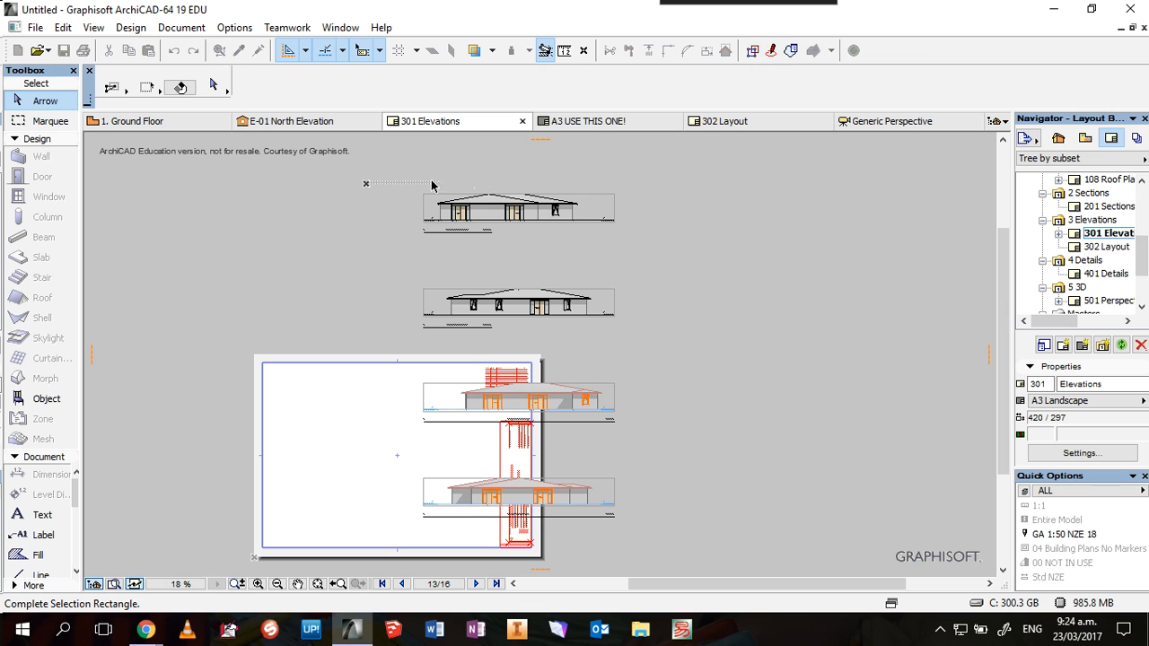
pyautogui.click(680, 539)
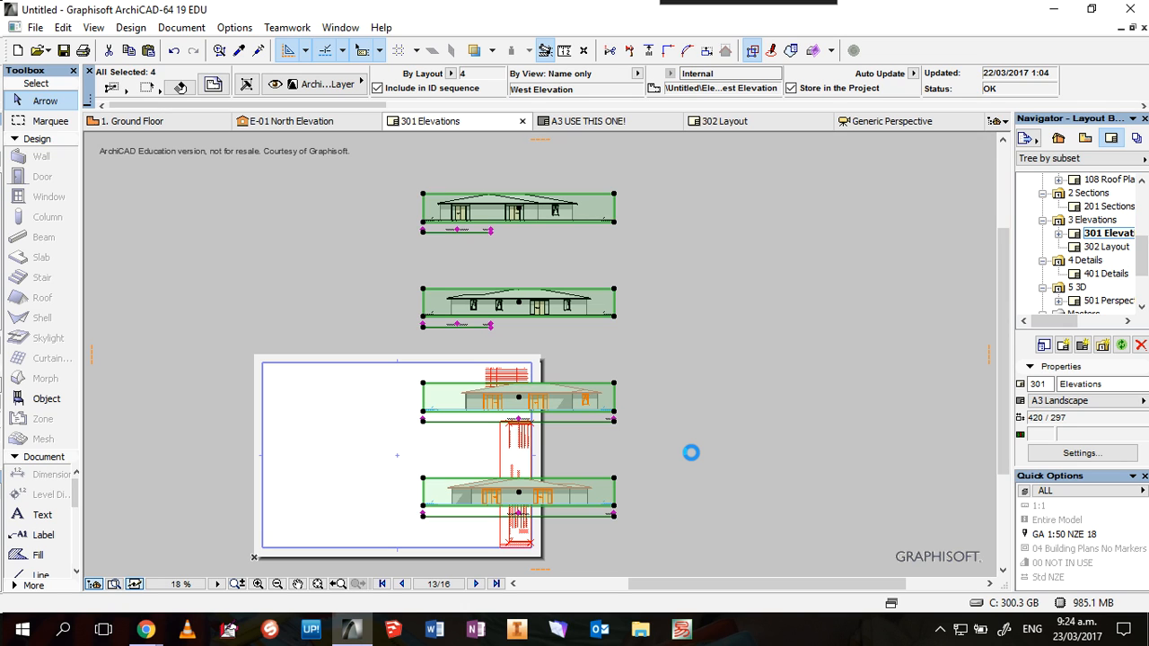
pyautogui.click(1090, 248)
pyautogui.doubleClick(1089, 249)
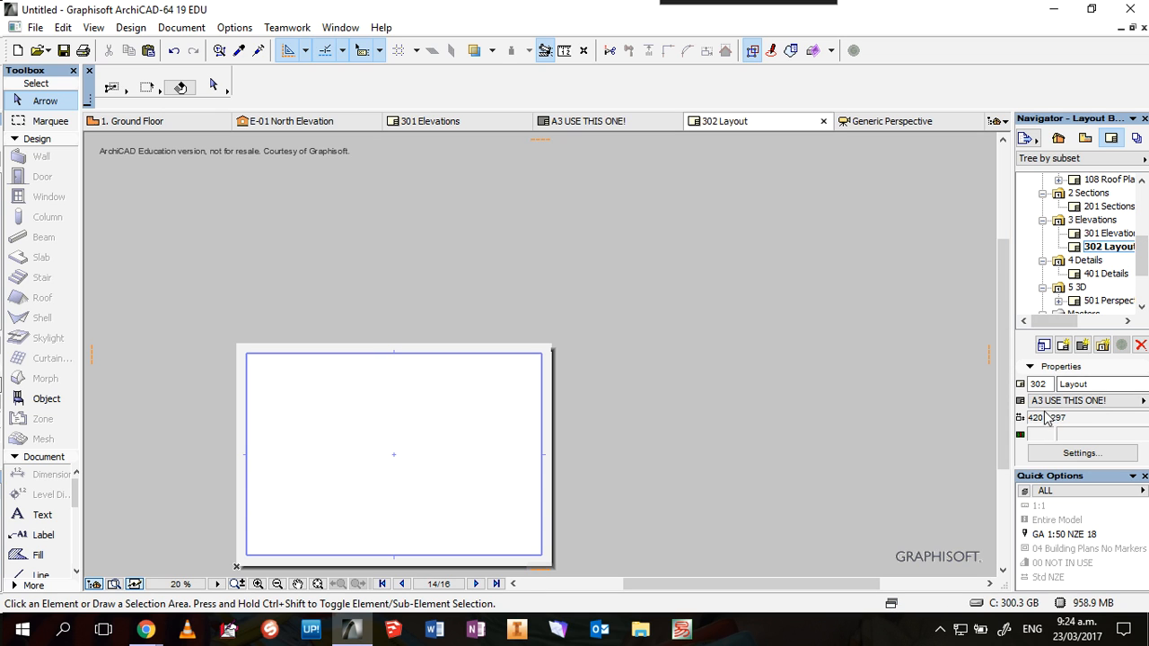
pyautogui.rightClick(473, 379)
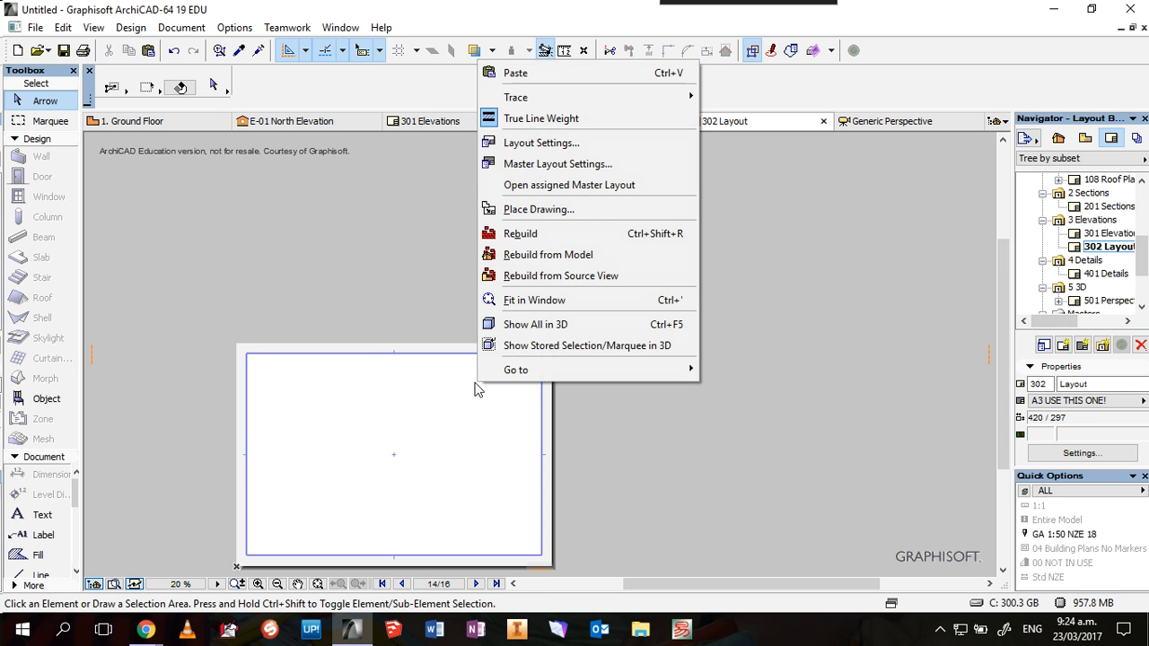
pyautogui.click(527, 77)
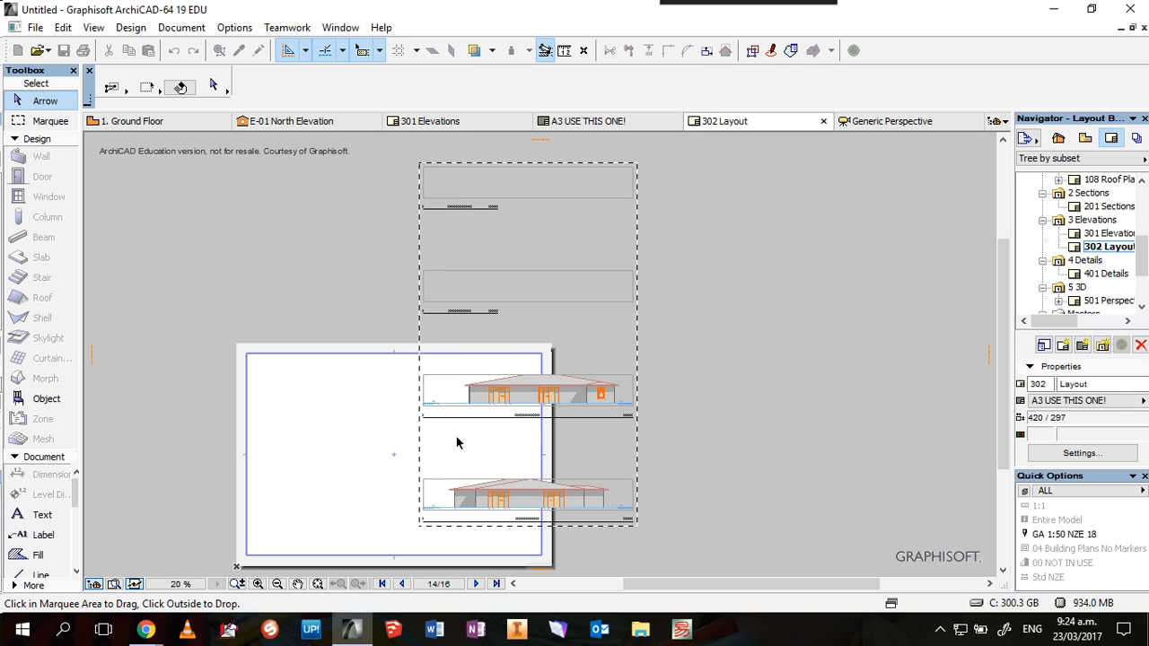
pyautogui.click(384, 443)
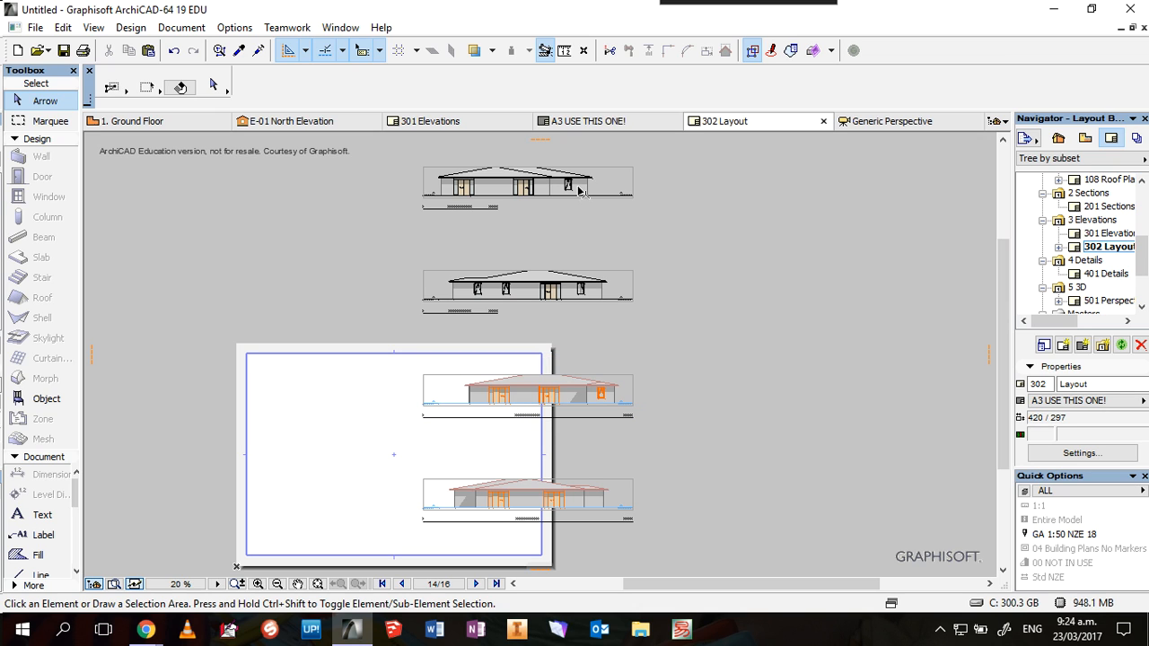
# - Set the drawing scale of all four elevation drawings on the 302 layout to 1:200
pyautogui.click(428, 187)
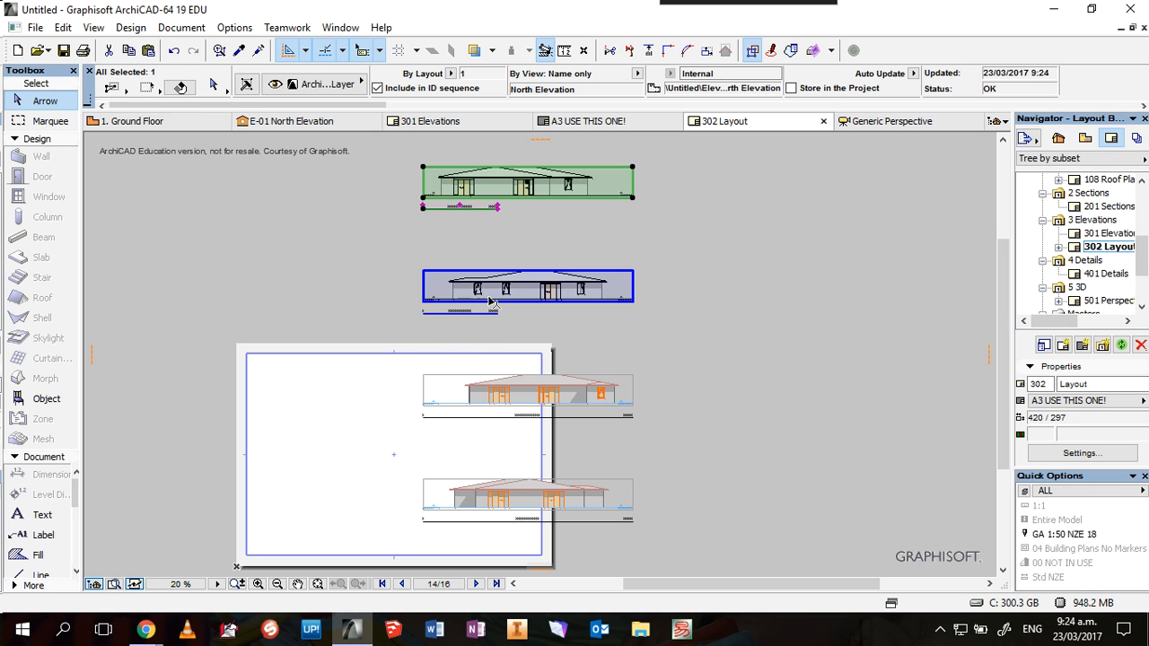
pyautogui.keyDown('shift'); pyautogui.click(493, 305); pyautogui.keyUp('shift')
pyautogui.keyDown('shift'); pyautogui.click(496, 399); pyautogui.keyUp('shift')
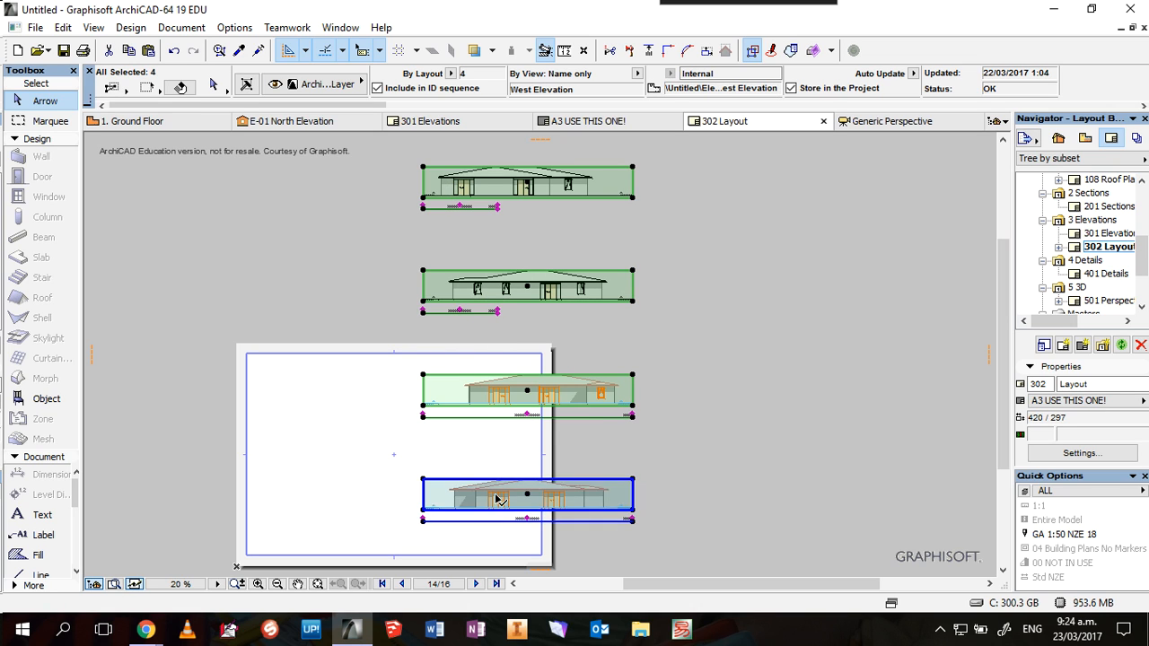
pyautogui.keyDown('shift'); pyautogui.click(494, 499); pyautogui.keyUp('shift')
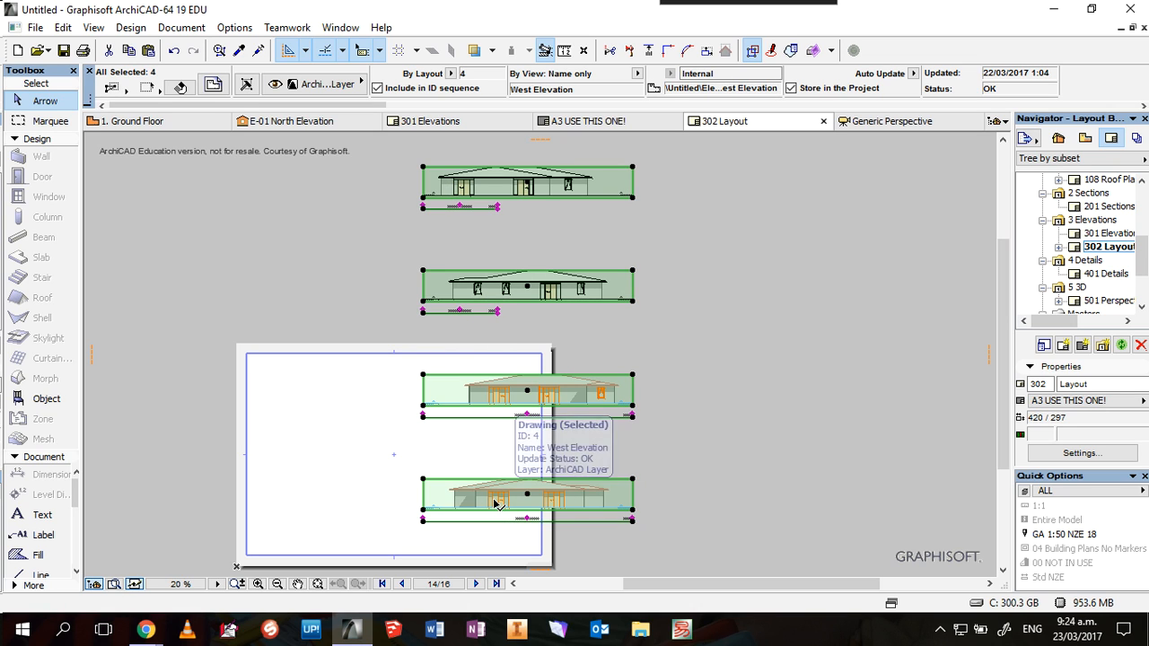
pyautogui.rightClick(698, 360)
pyautogui.click(772, 41)
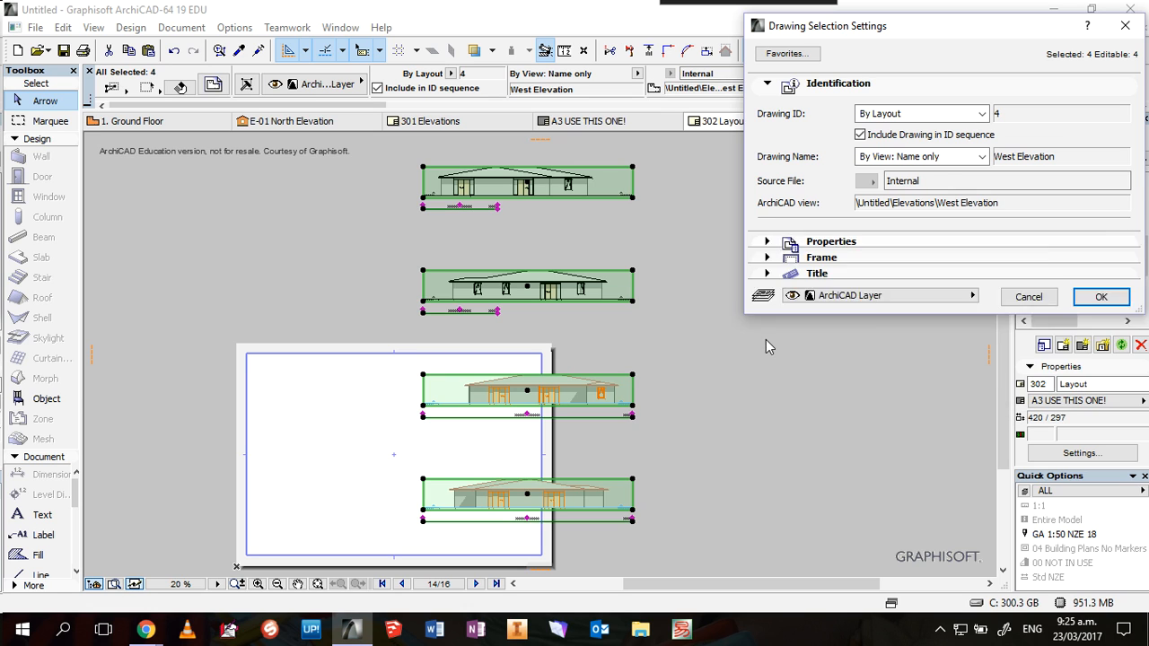
pyautogui.click(807, 242)
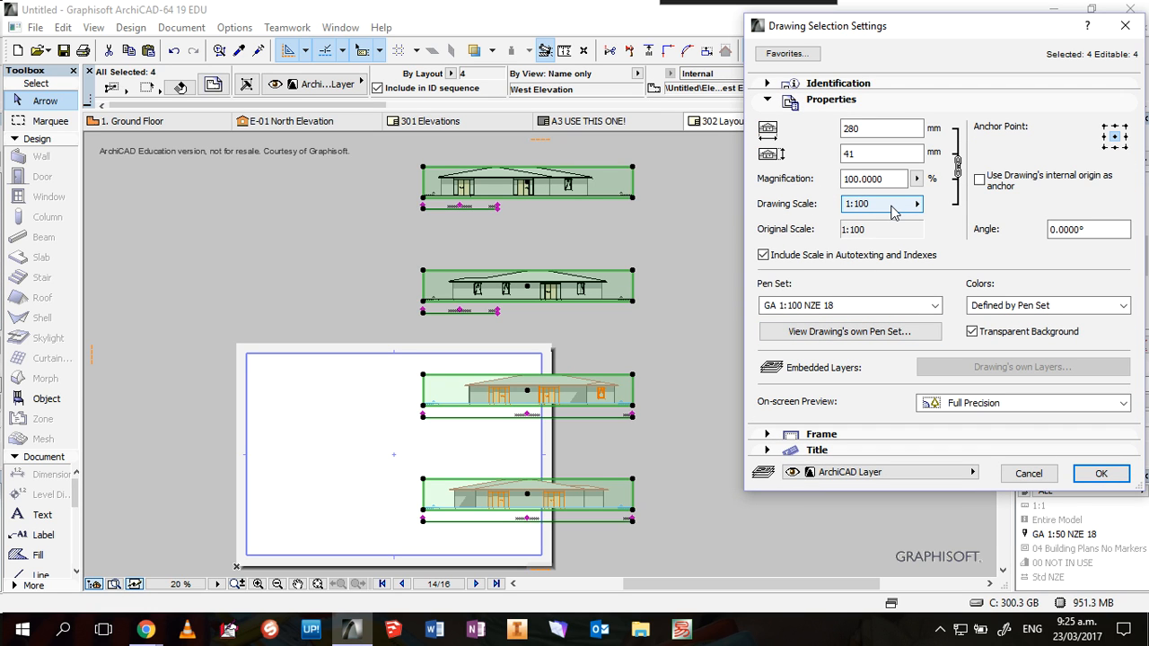
pyautogui.click(894, 209)
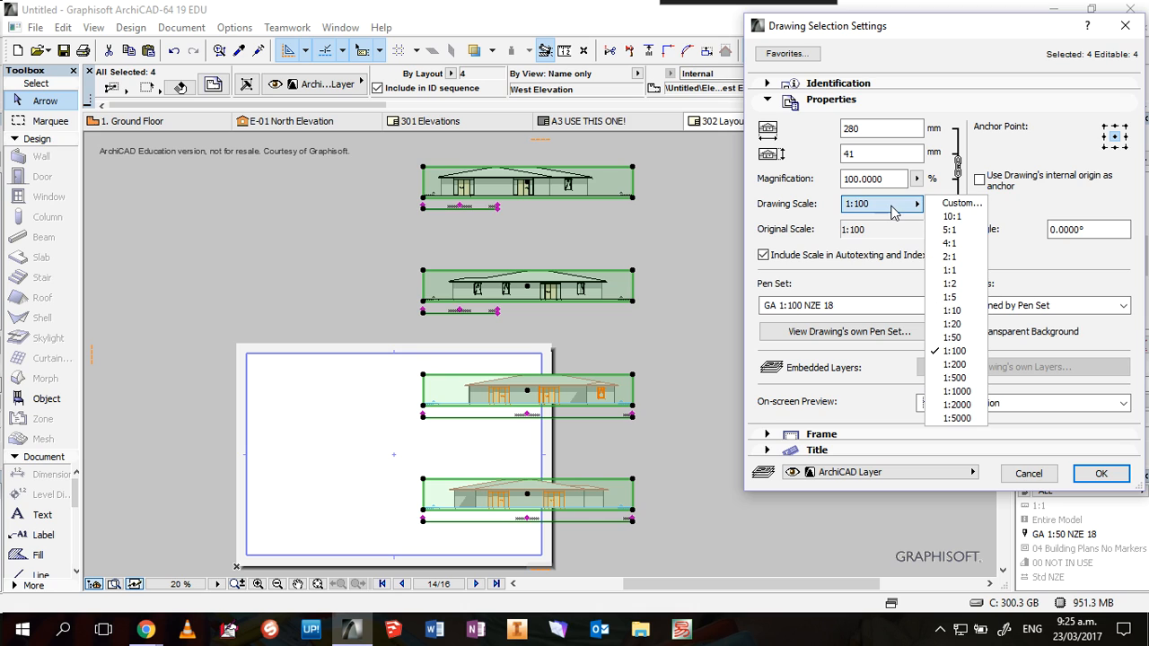
pyautogui.click(948, 366)
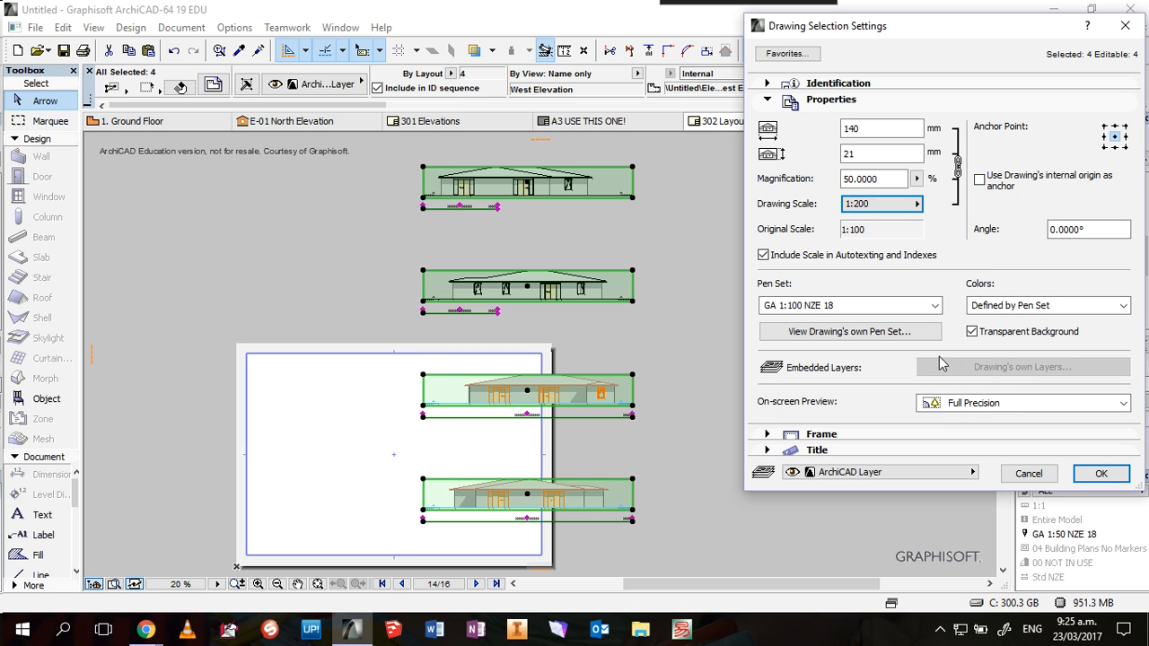
pyautogui.click(1102, 473)
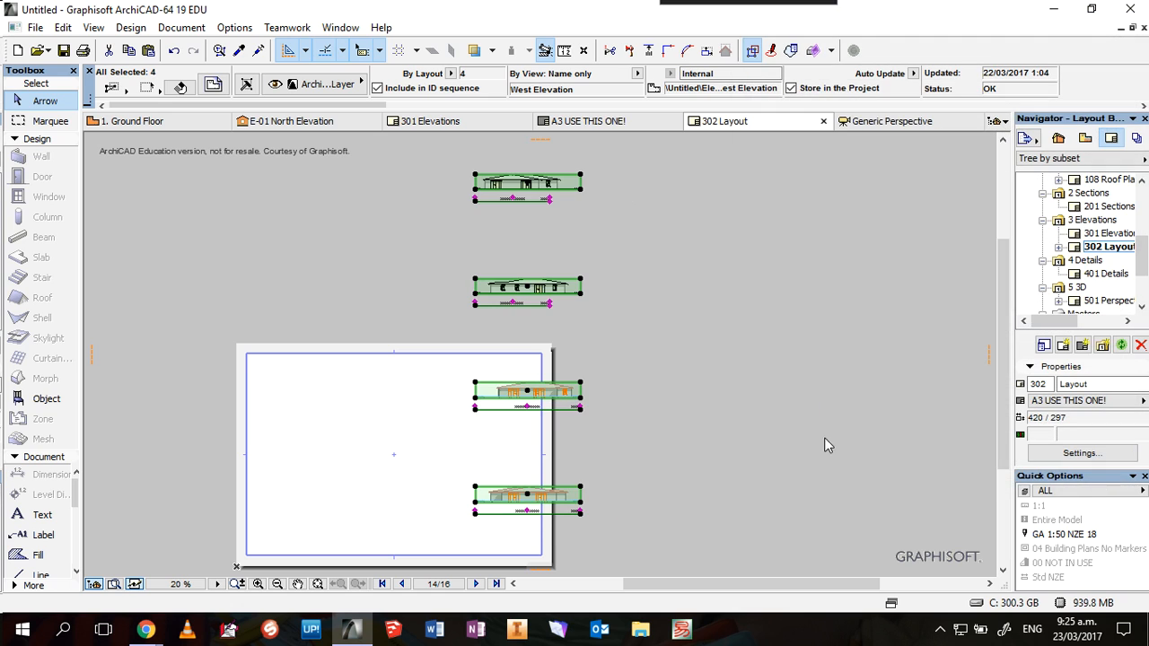
pyautogui.click(412, 485)
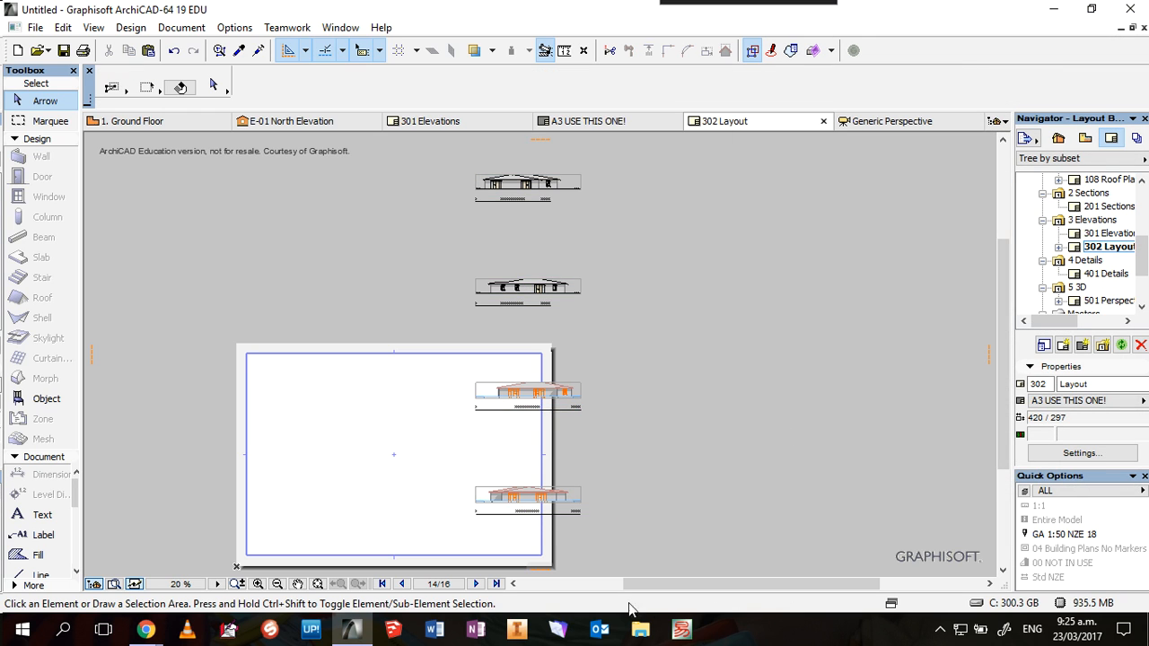
# - Move the West Elevation to the sheet's lower-left corner and place the South Elevation directly above it
pyautogui.moveTo(557, 497); pyautogui.dragTo(458, 518)
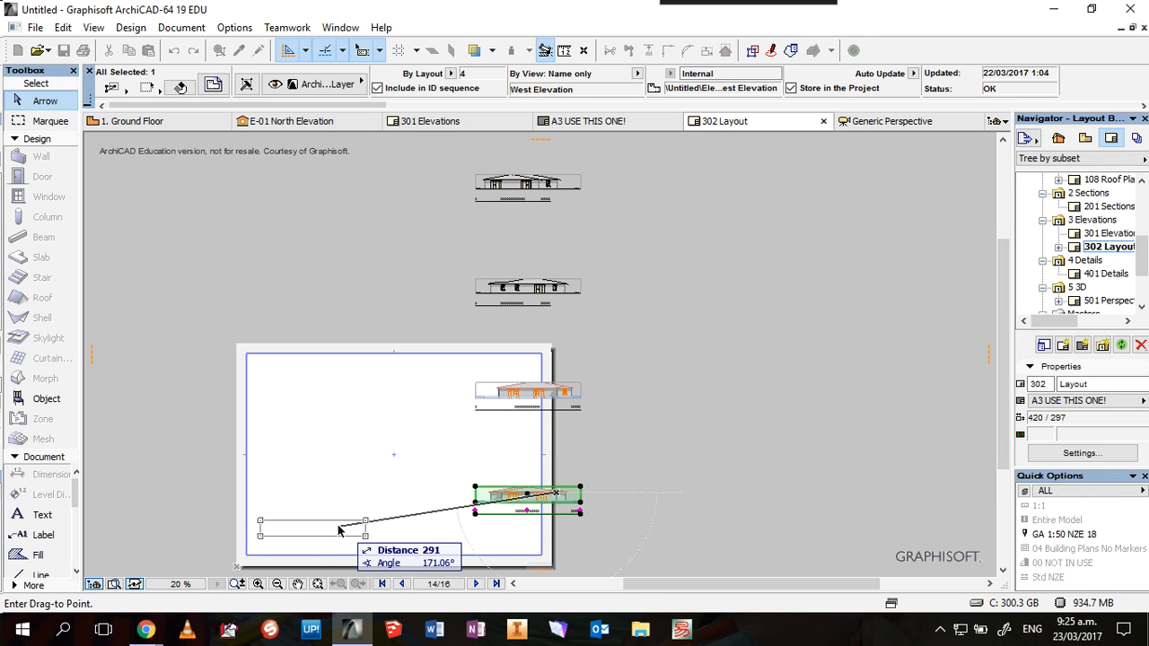
pyautogui.click(239, 563)
pyautogui.click(532, 395)
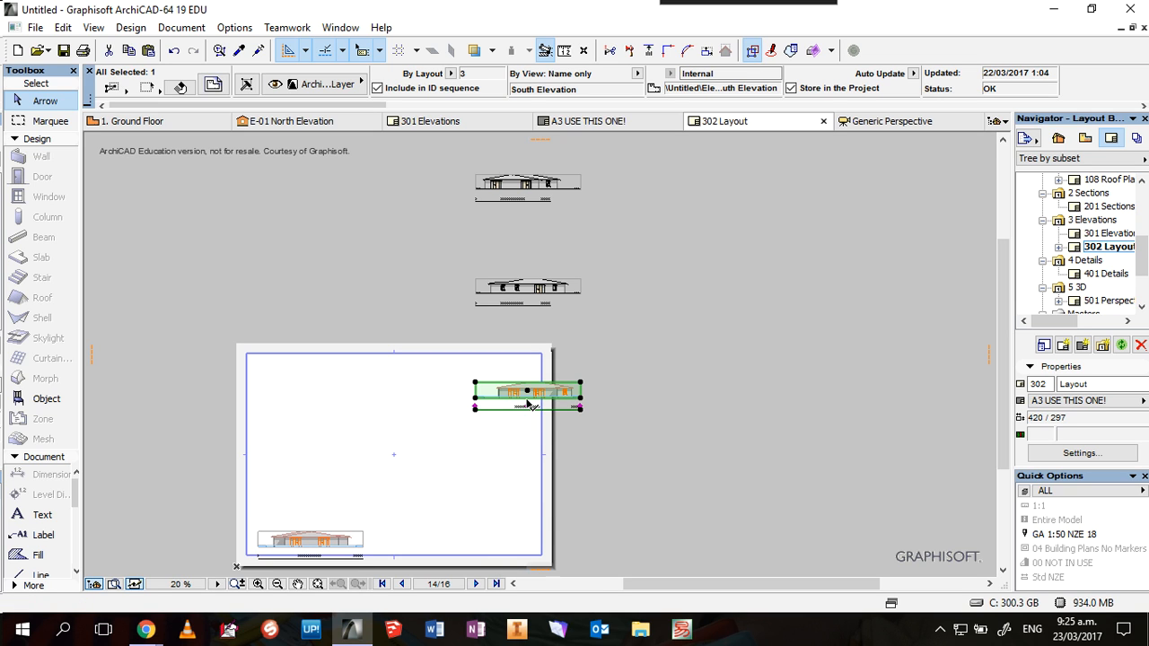
pyautogui.moveTo(533, 395)
pyautogui.mouseDown()
pyautogui.moveTo(300, 496)
pyautogui.moveTo(316, 516)
pyautogui.mouseUp()
pyautogui.click(316, 516)
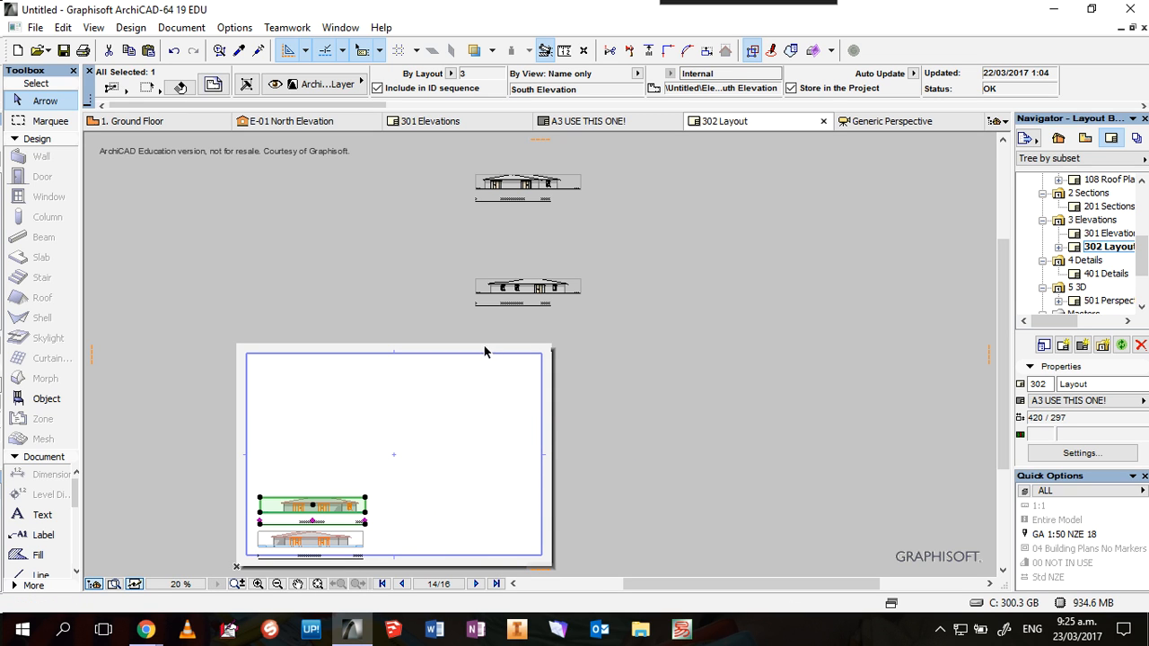
# - Move the East Elevation onto the sheet above the South Elevation, and stack the North Elevation directly above it
pyautogui.click(551, 289)
pyautogui.moveTo(550, 289); pyautogui.dragTo(350, 463)
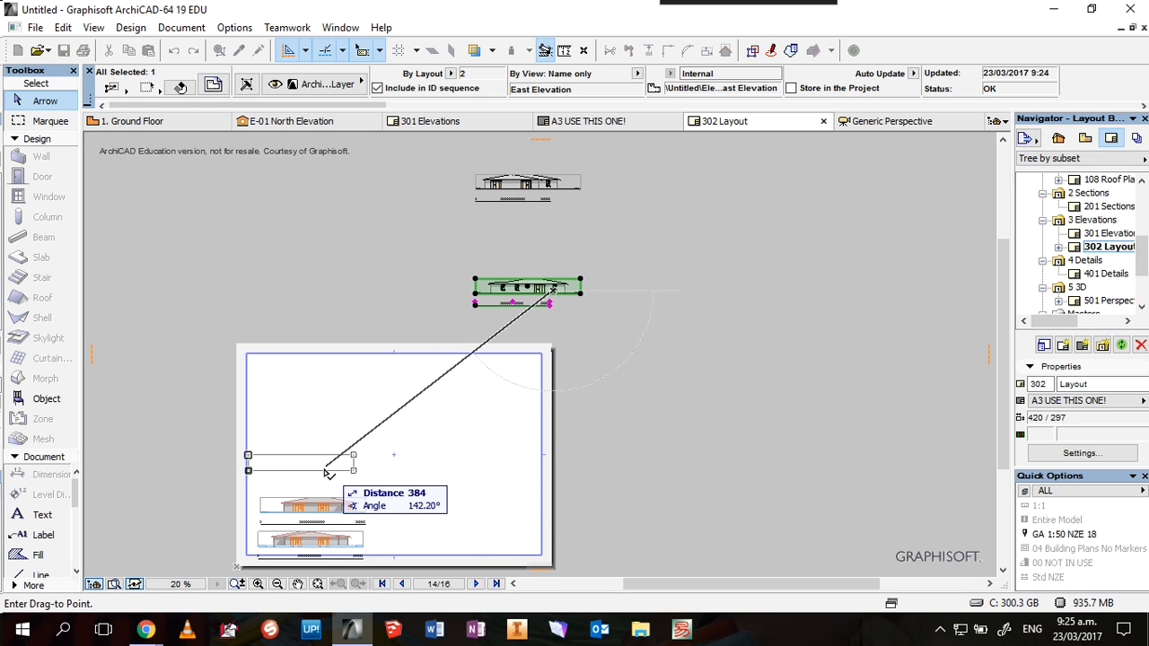
pyautogui.click(335, 470)
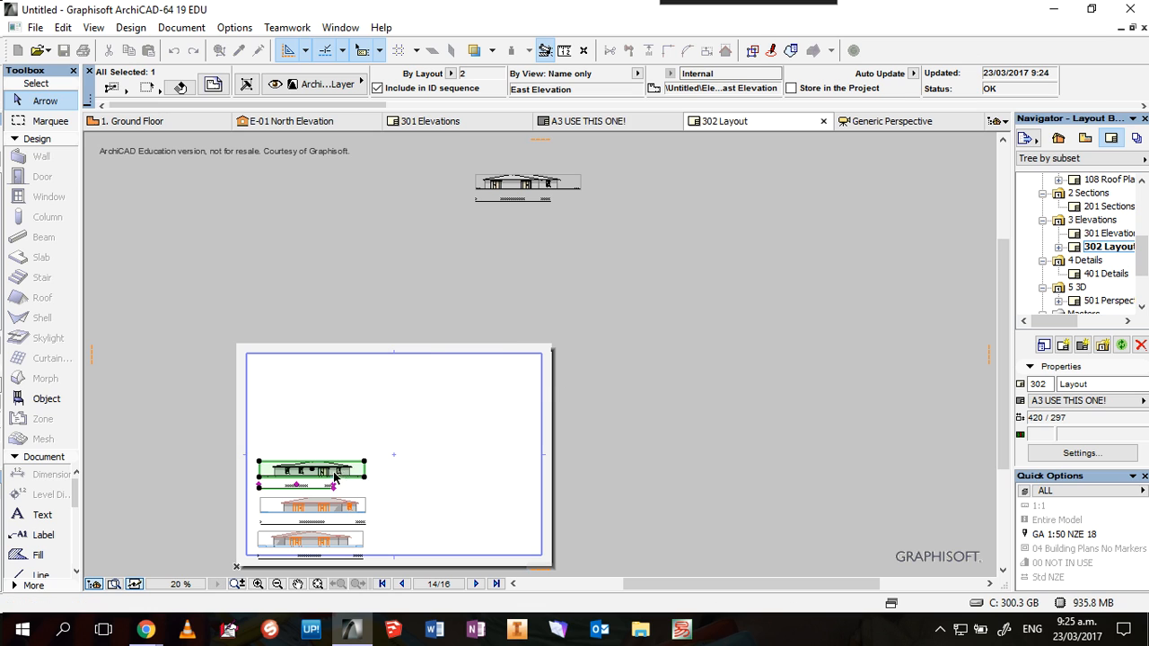
pyautogui.click(523, 190)
pyautogui.moveTo(522, 190)
pyautogui.mouseDown()
pyautogui.moveTo(385, 333)
pyautogui.moveTo(308, 453)
pyautogui.mouseUp()
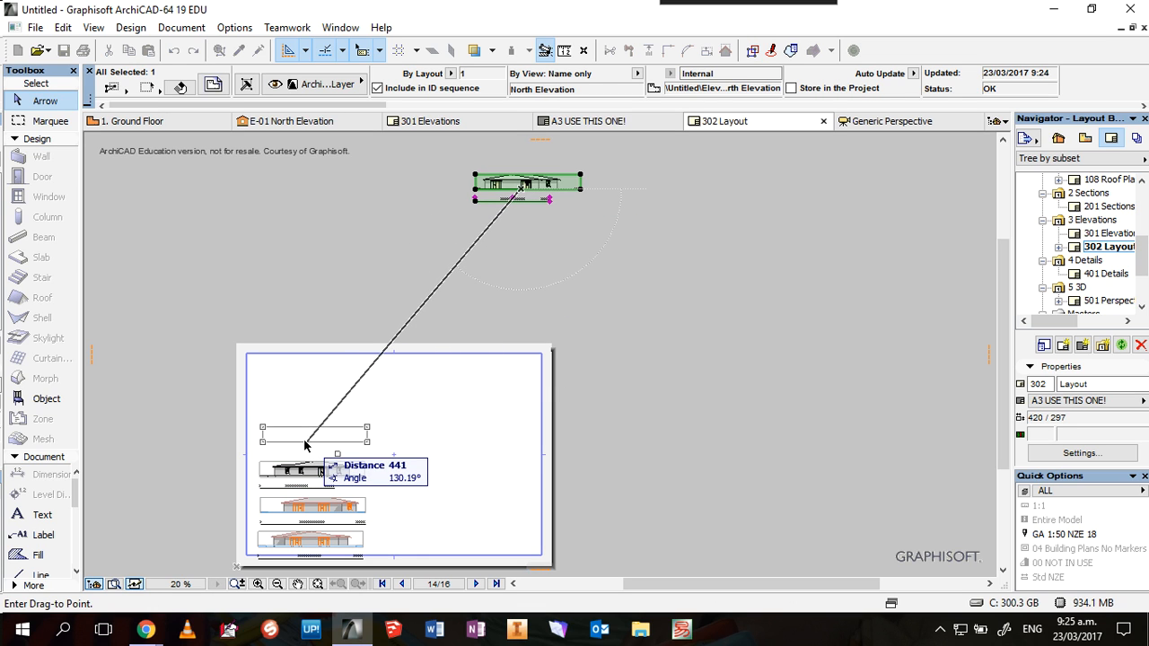
pyautogui.click(308, 451)
pyautogui.click(452, 509)
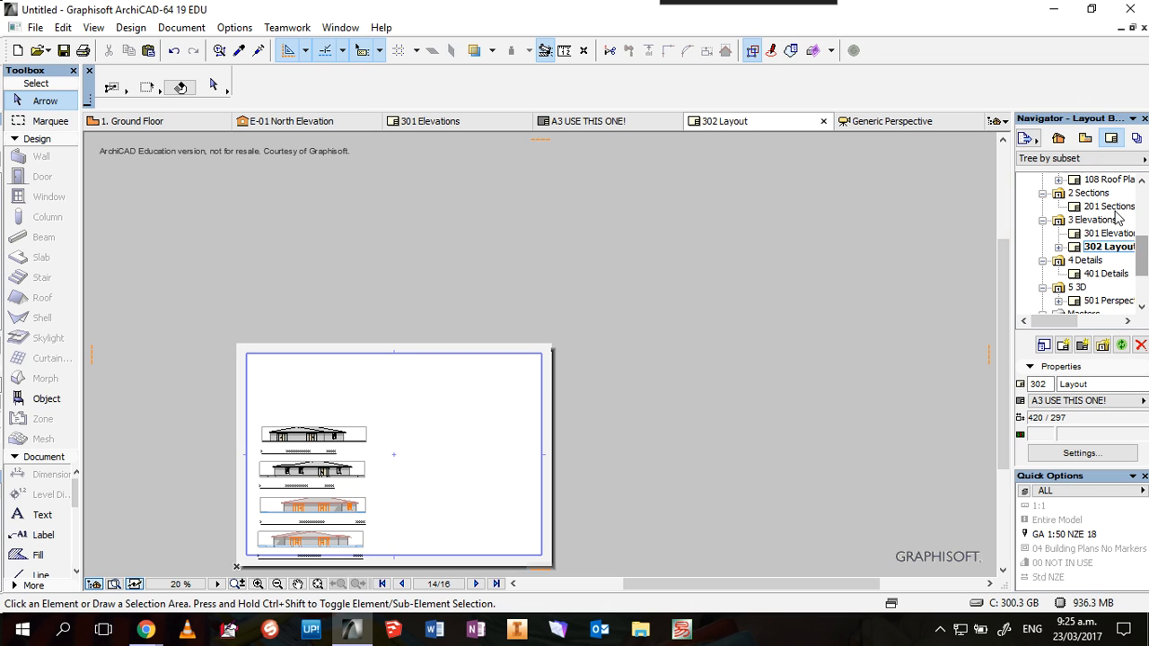
# - Open the Ground Floor plan, save its view and place it on the 302 layout beside the elevations
pyautogui.click(1058, 140)
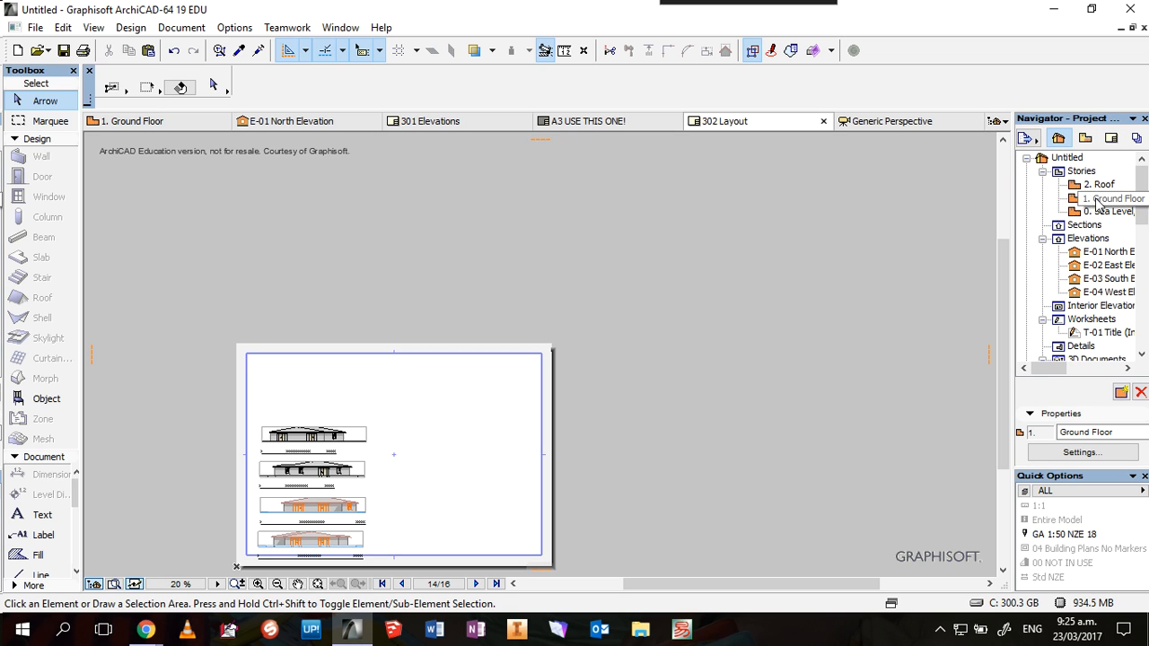
pyautogui.doubleClick(1097, 201)
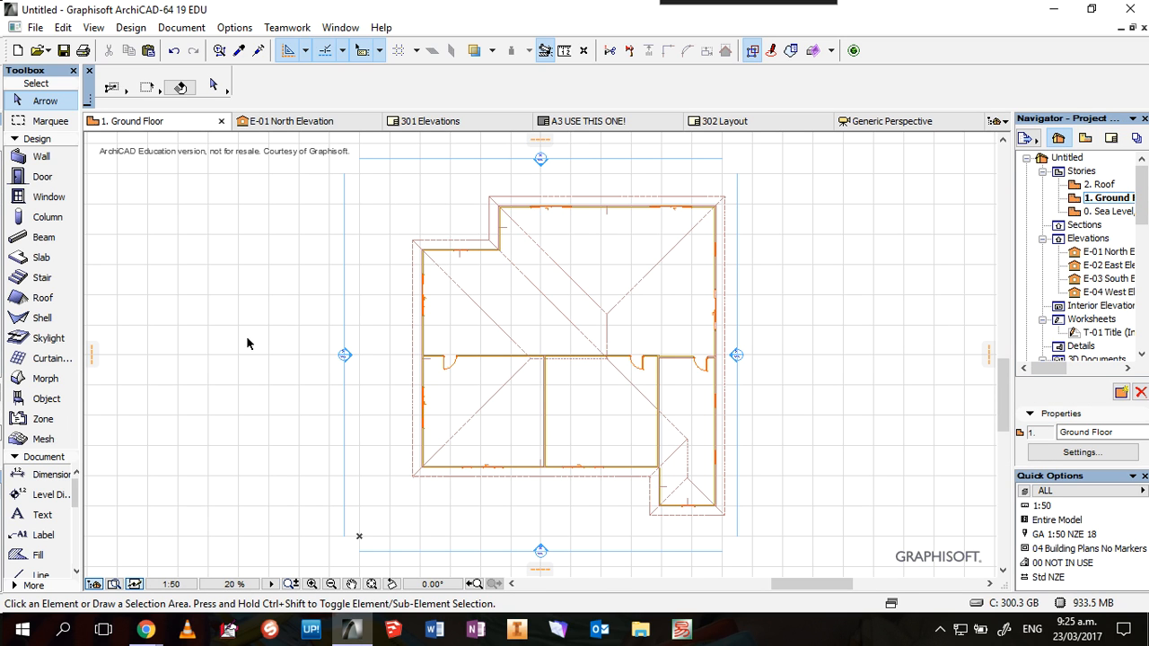
pyautogui.rightClick(433, 219)
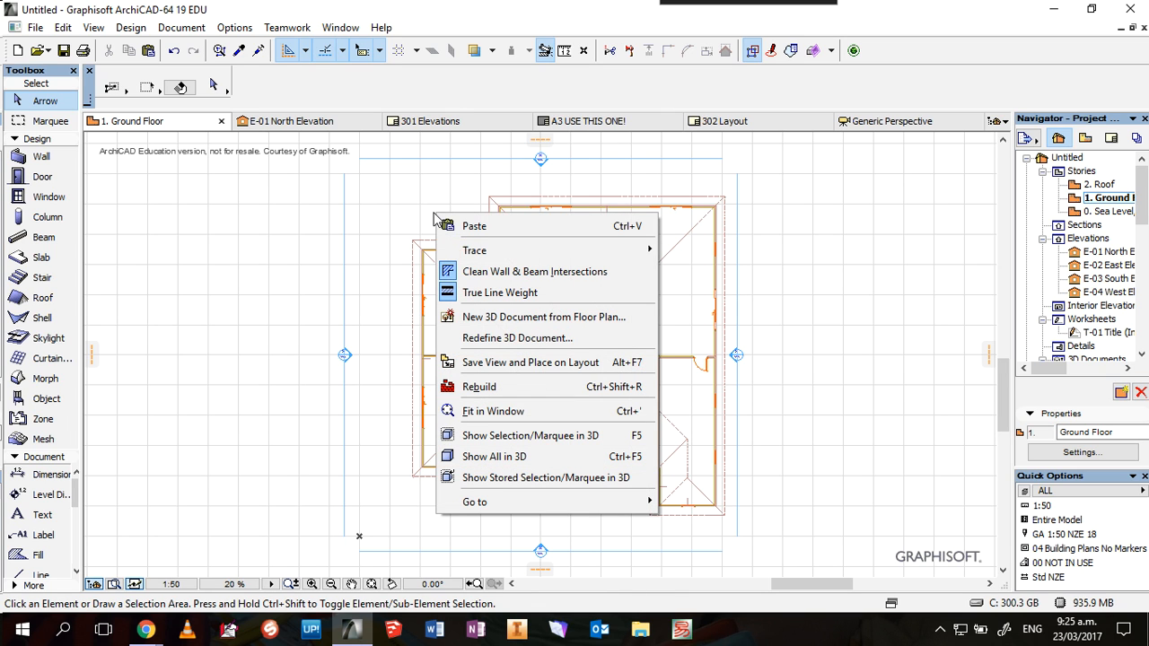
pyautogui.click(484, 362)
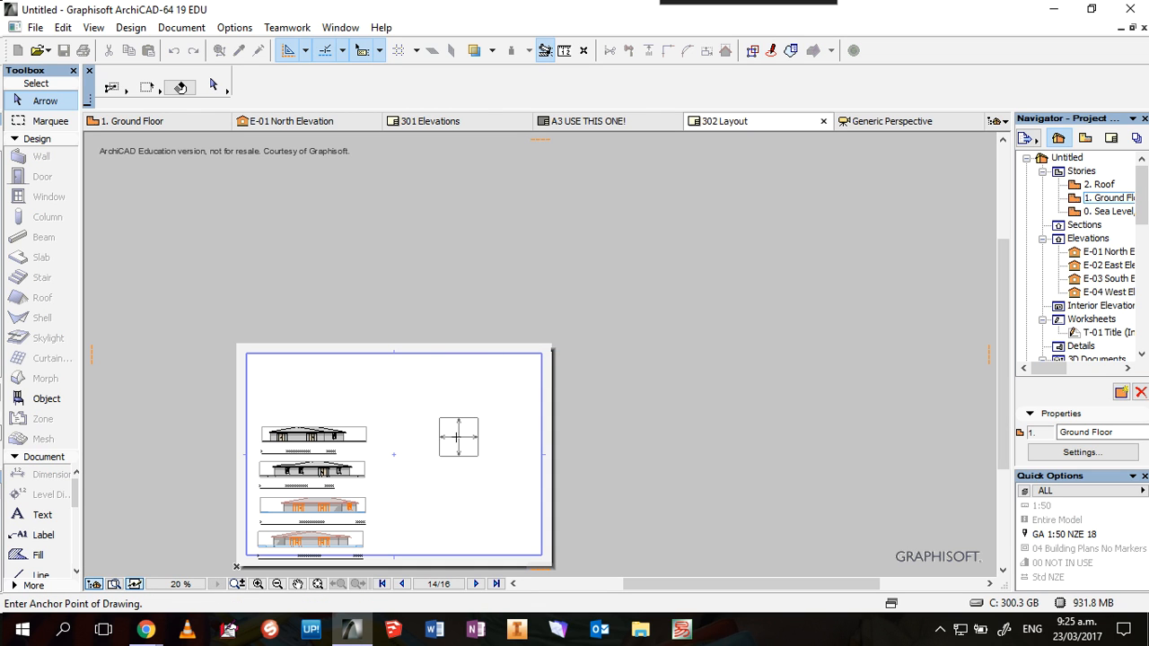
pyautogui.click(473, 430)
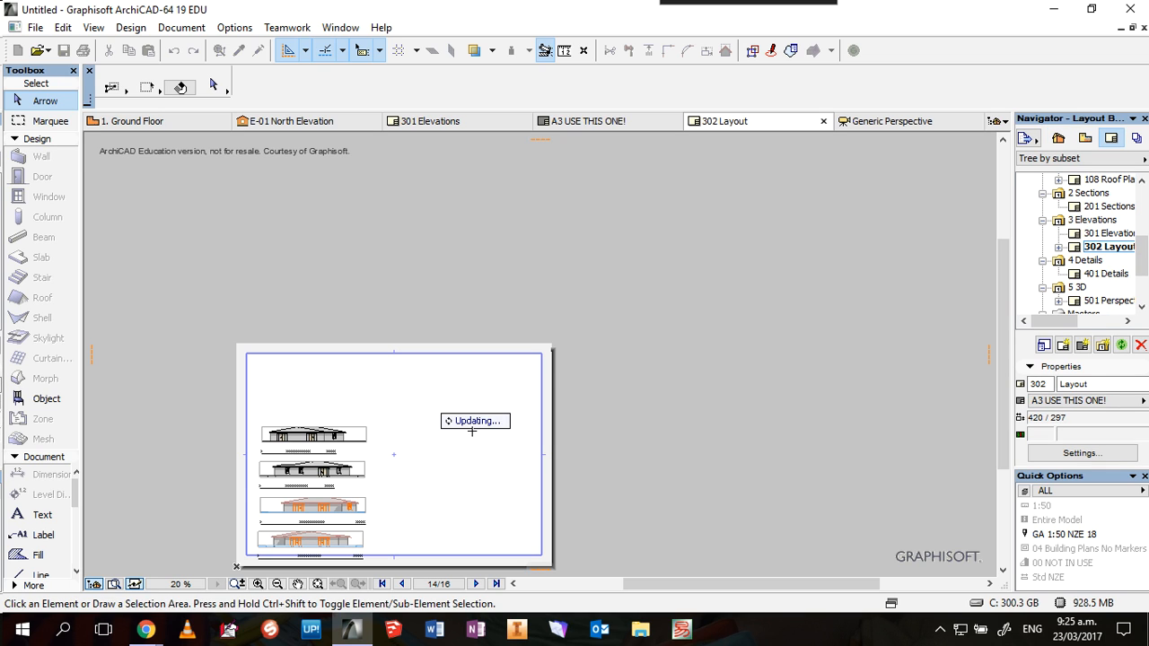
# - Set the drawing scale of the Ground Floor drawing on the 302 layout to 1:200
pyautogui.scroll(-2, 554, 393)
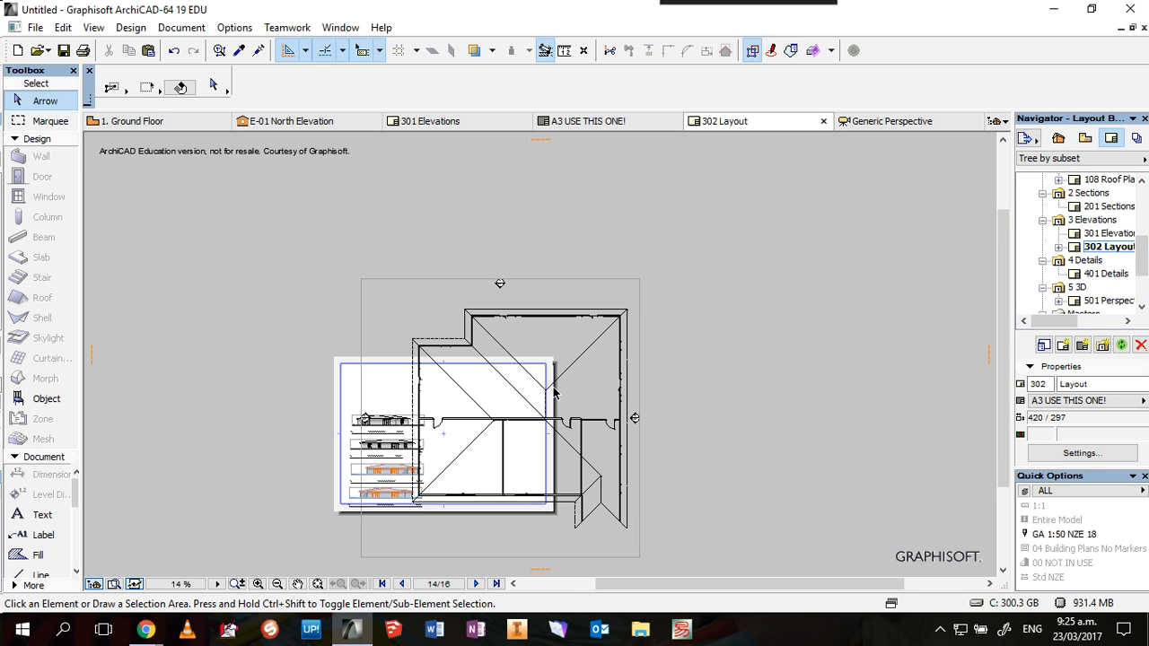
pyautogui.click(597, 314)
pyautogui.rightClick(598, 320)
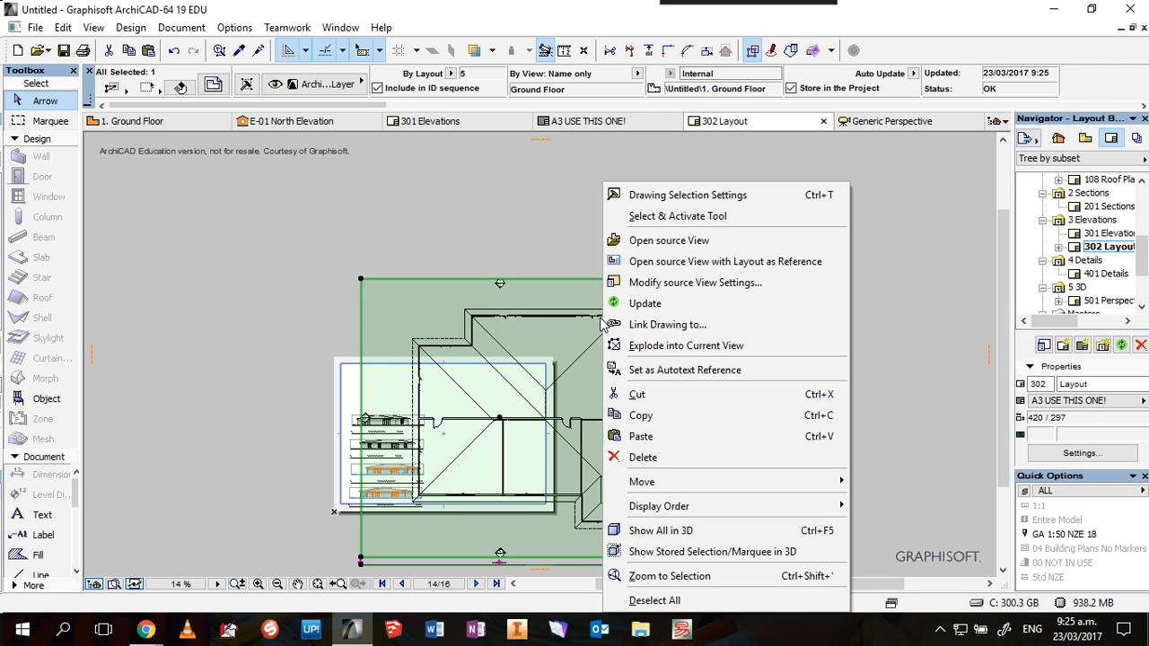
pyautogui.click(691, 196)
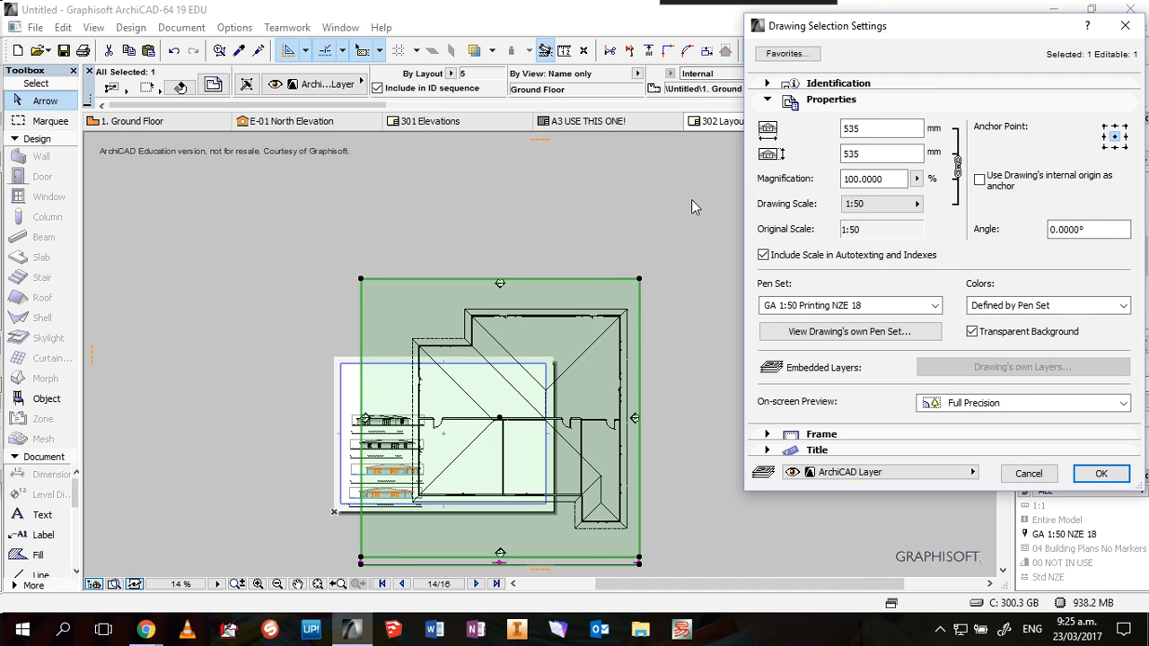
pyautogui.click(882, 206)
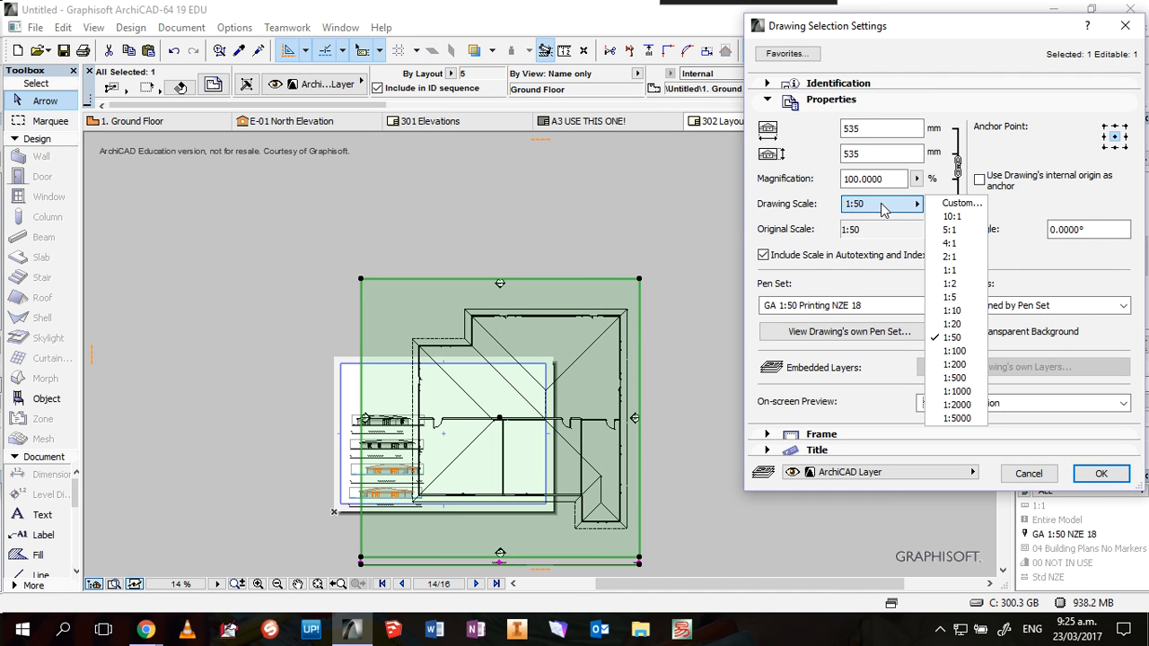
pyautogui.click(951, 364)
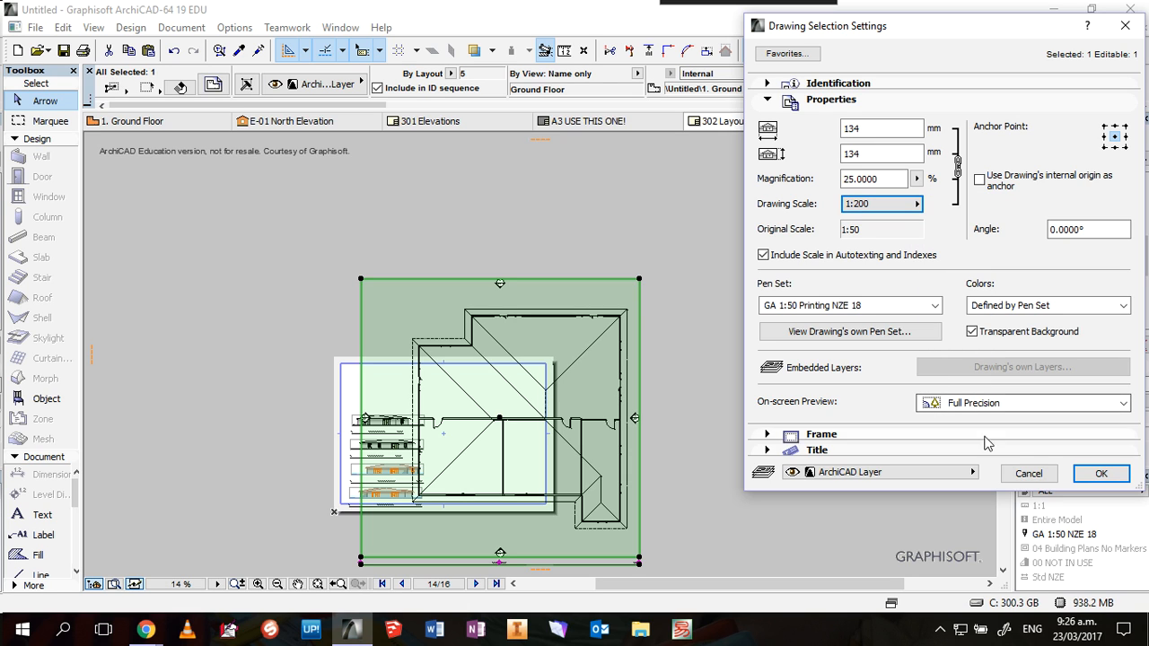
pyautogui.click(1099, 474)
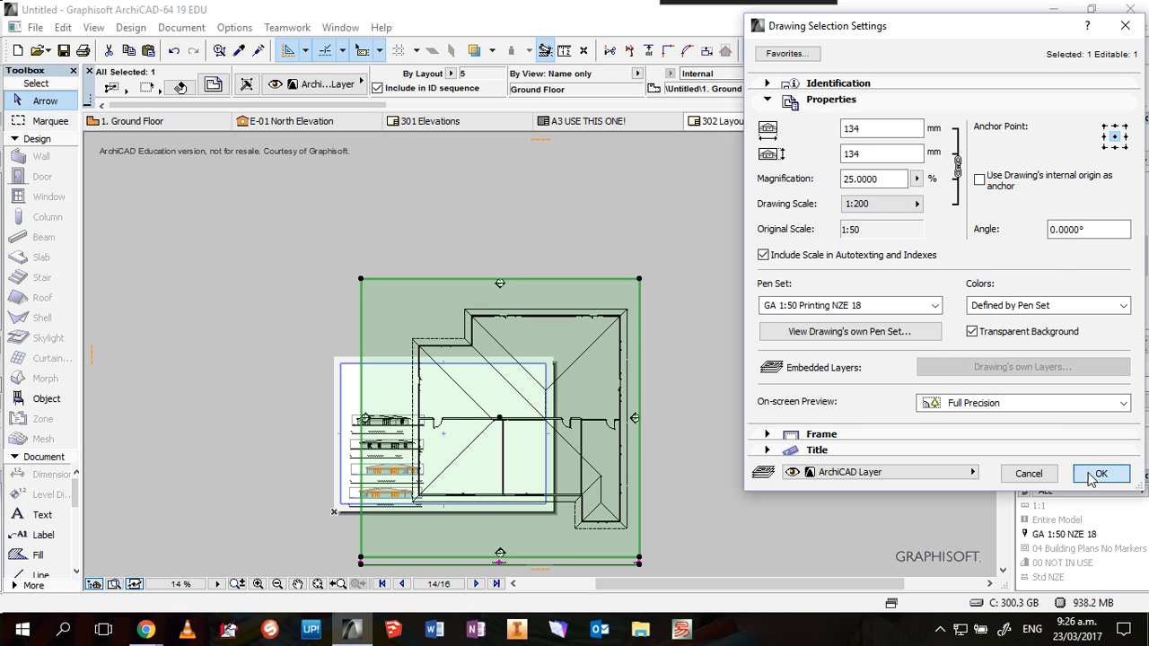
# - Move the Ground Floor drawing closer to the column of elevations and deselect it
pyautogui.scroll(2, 500, 449)
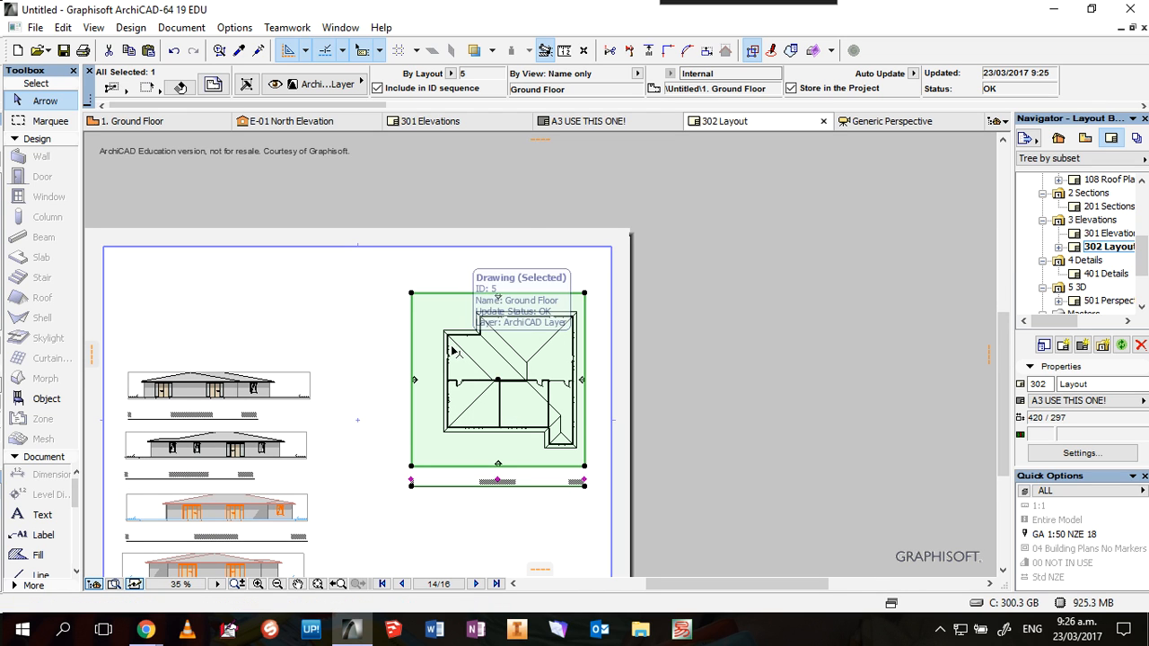
pyautogui.moveTo(453, 350); pyautogui.dragTo(378, 358)
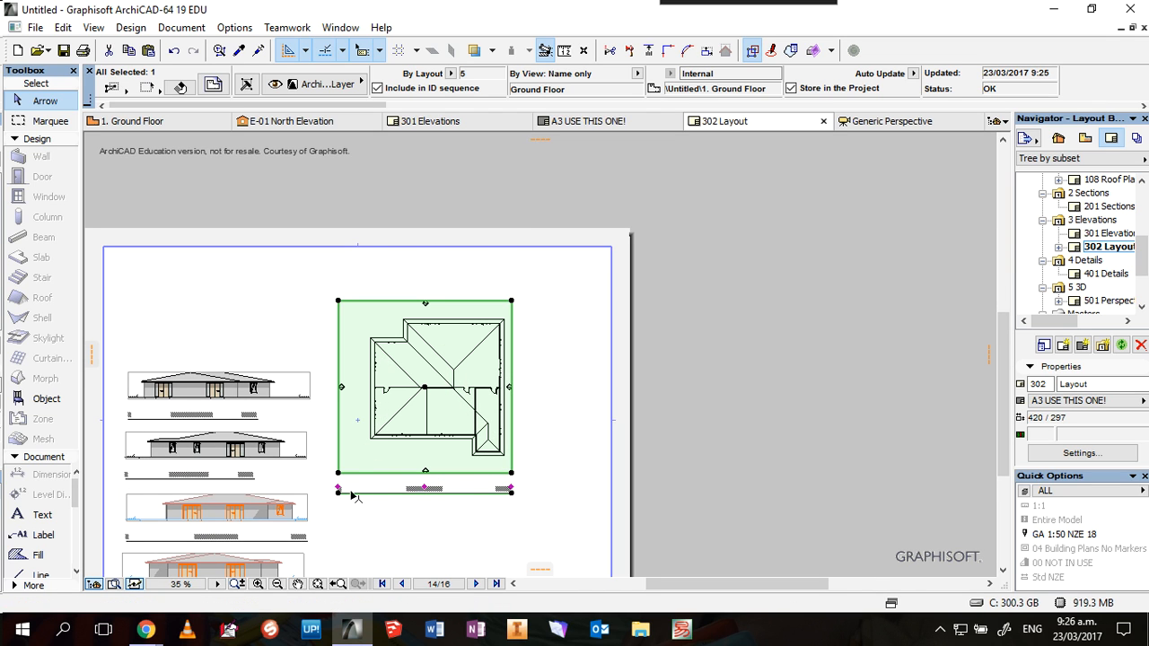
pyautogui.click(301, 339)
# - Crop the Ground Floor drawing's frame inward from two opposite corners to cut off the elevation markers around the plan
pyautogui.scroll(8, 342, 395)
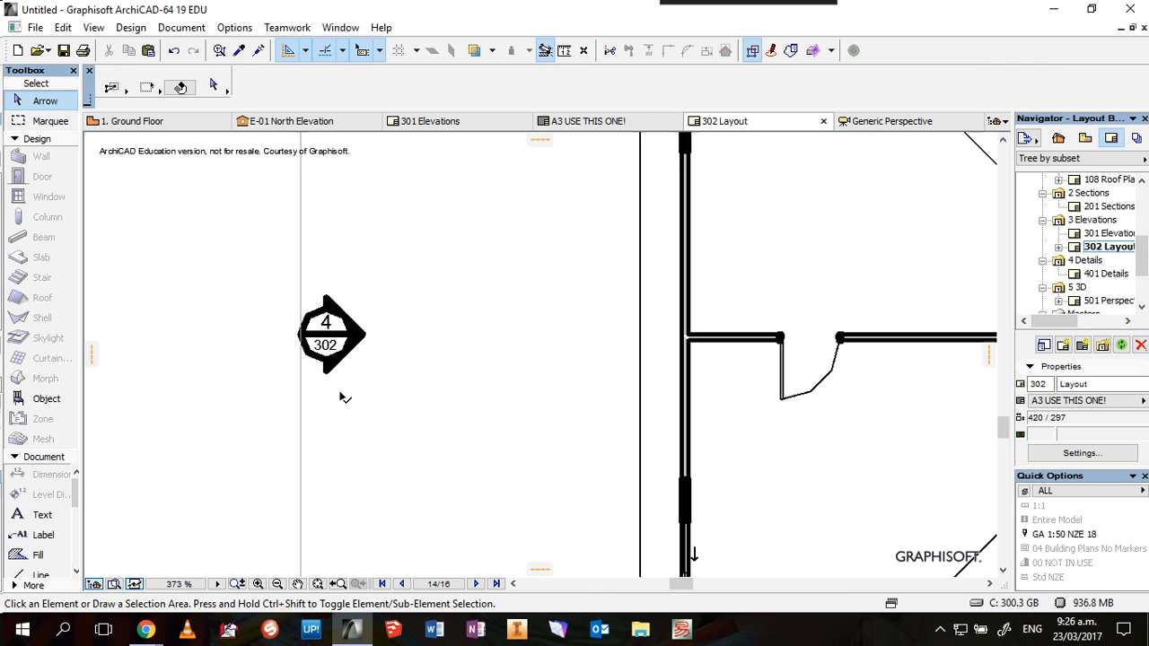
pyautogui.scroll(-6, 327, 319)
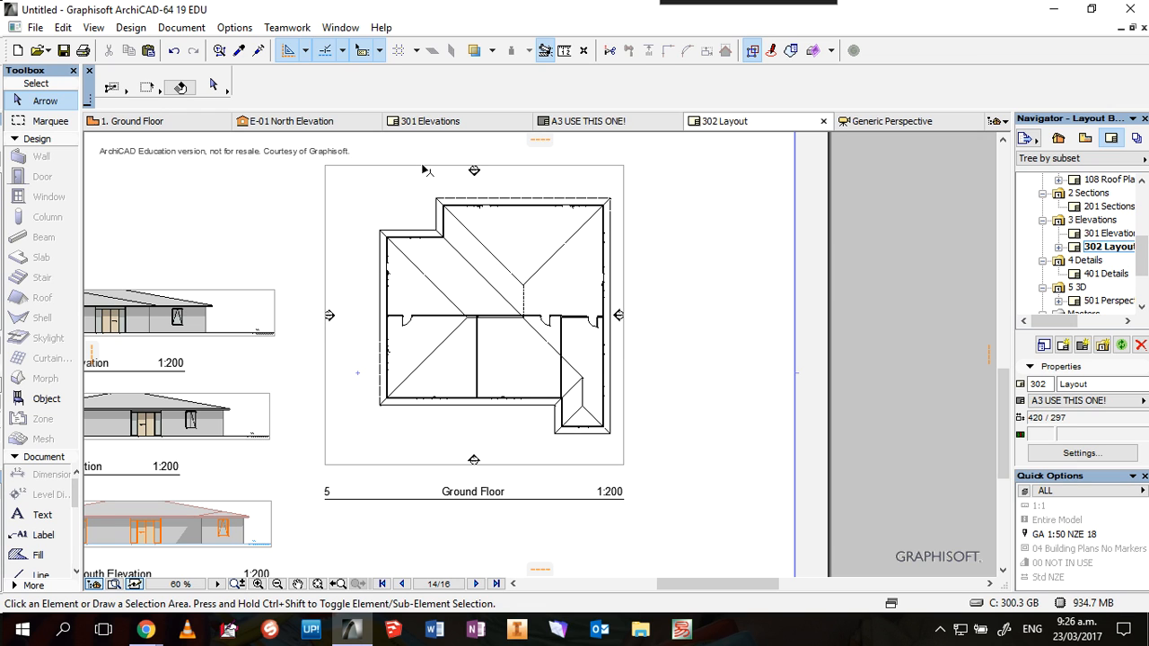
pyautogui.click(425, 171)
pyautogui.click(325, 165)
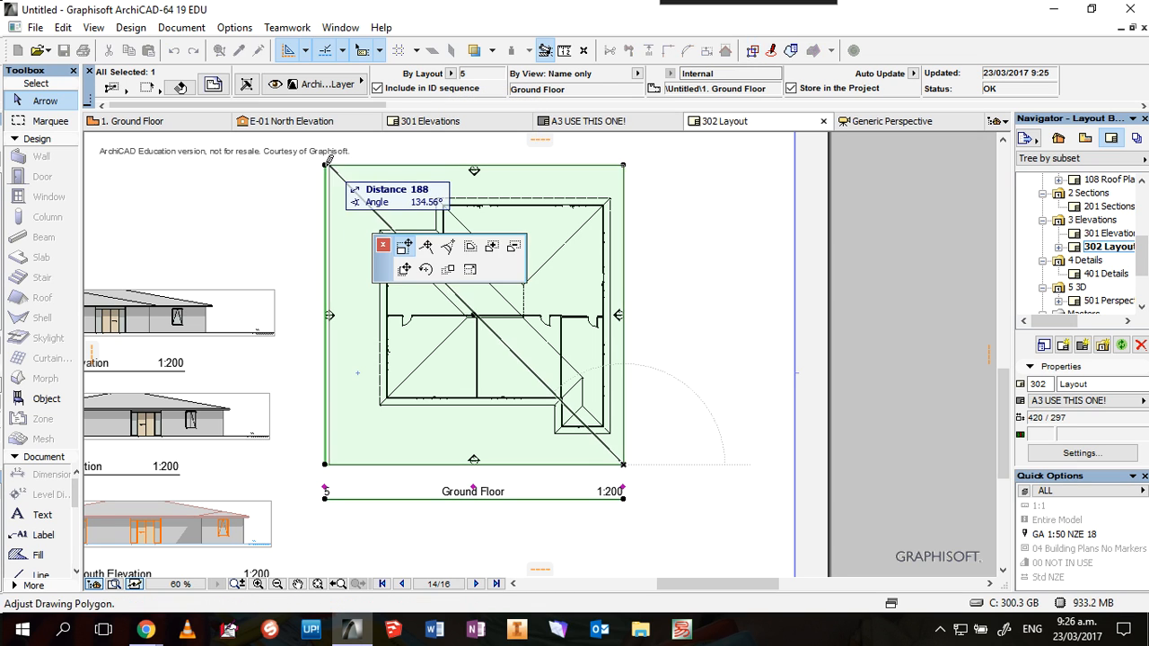
pyautogui.click(623, 464)
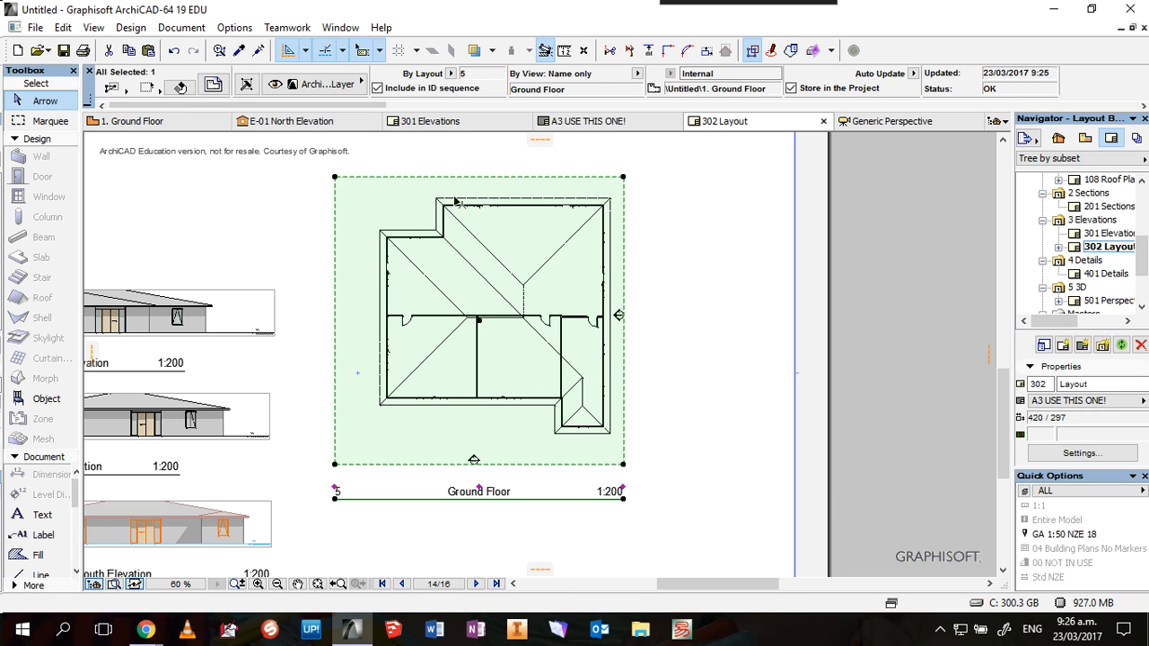
pyautogui.click(622, 465)
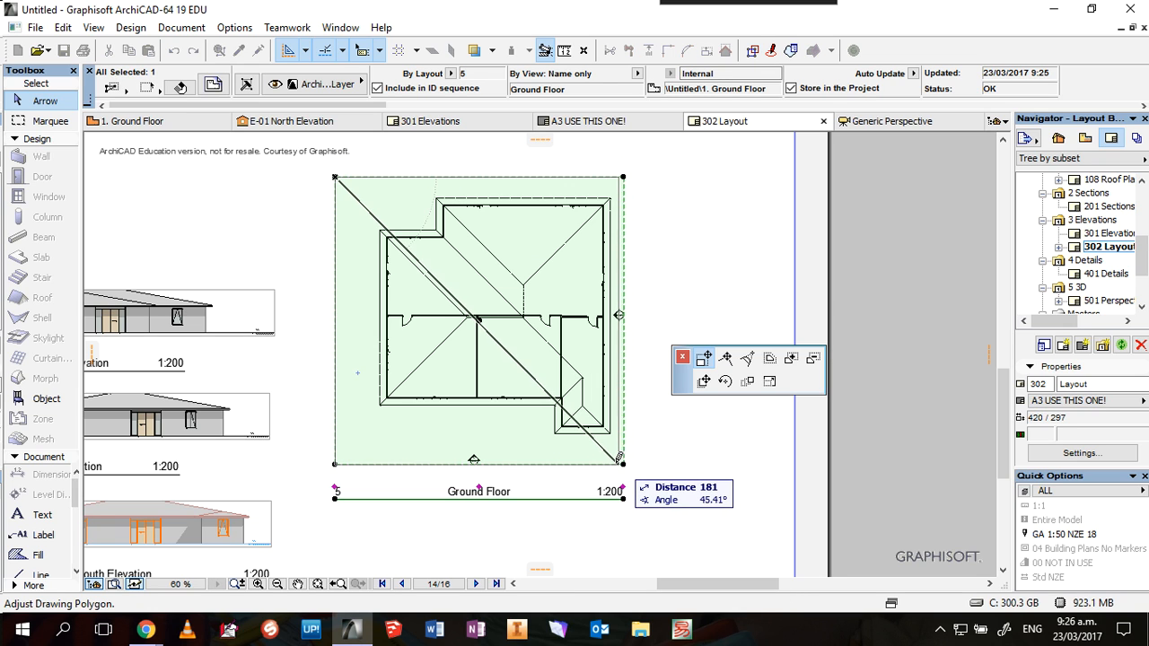
pyautogui.click(618, 454)
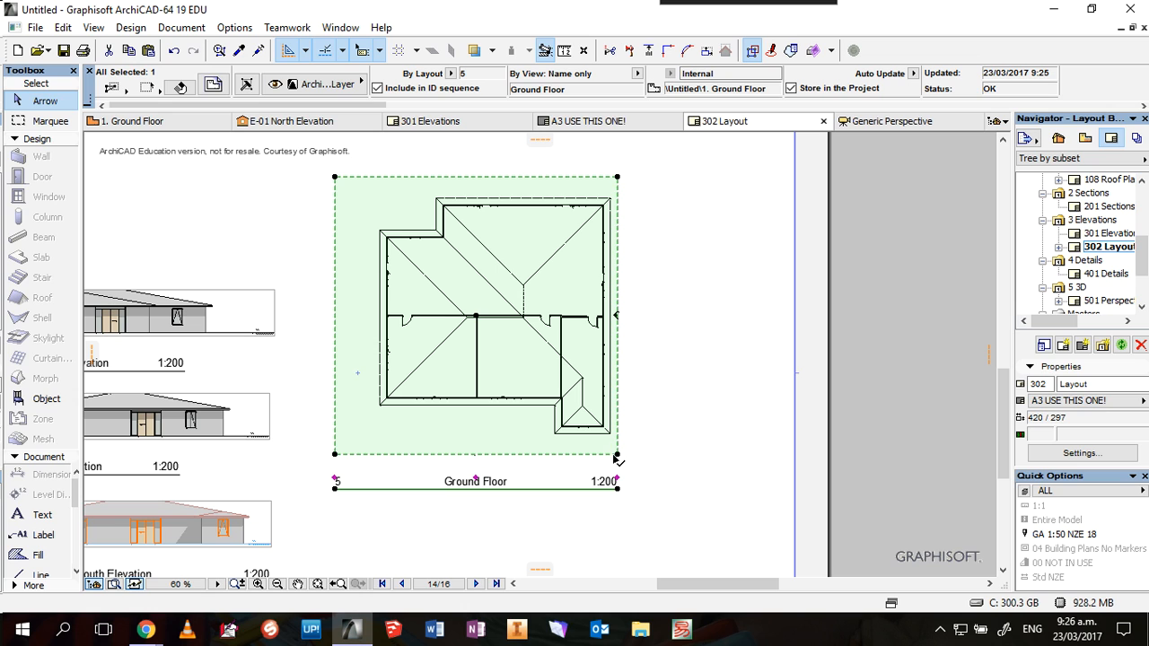
pyautogui.click(617, 455)
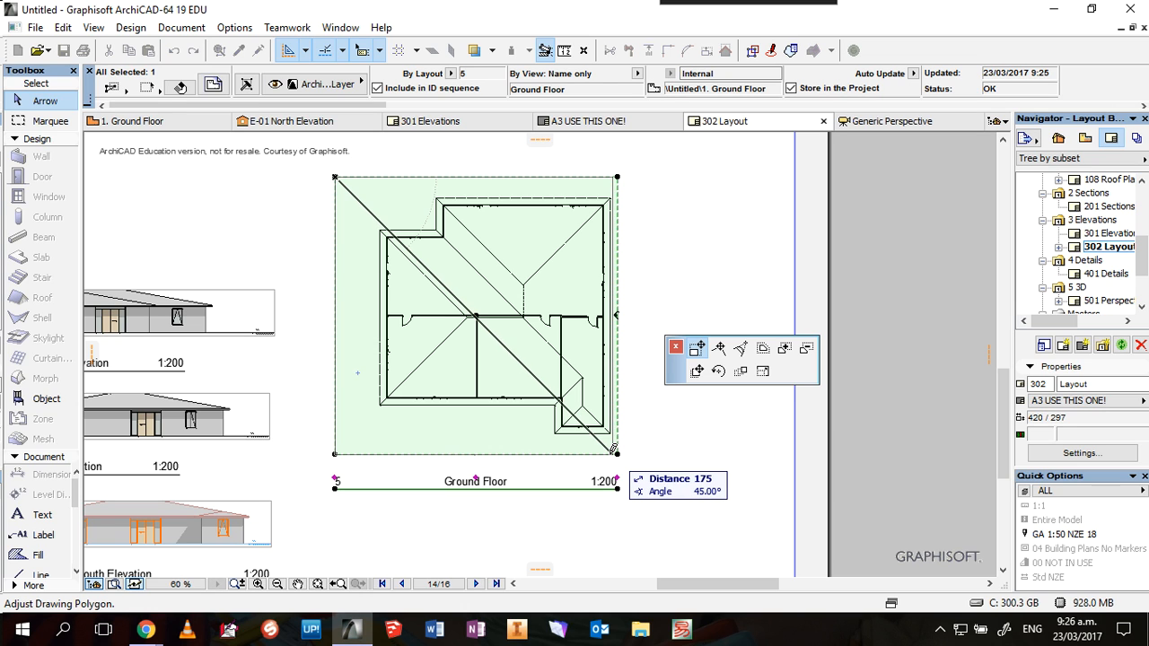
pyautogui.click(615, 449)
pyautogui.click(670, 464)
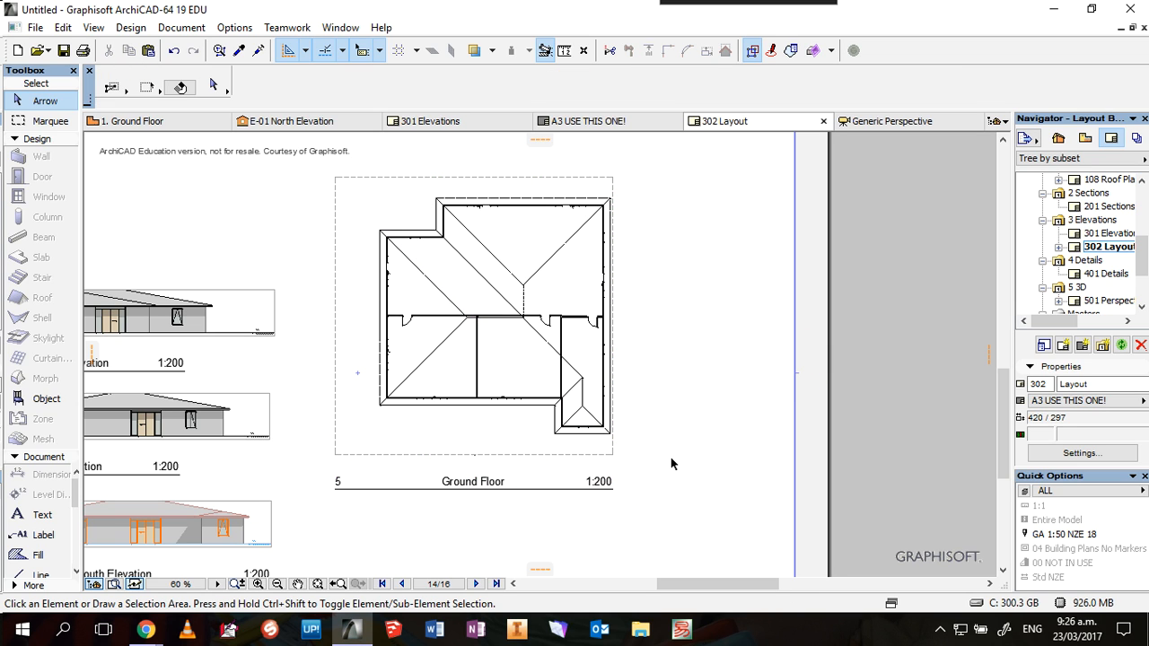
# - Open the Generic Axonometry 3D view and orbit the house to a low-angle corner view
pyautogui.scroll(-3, 732, 381)
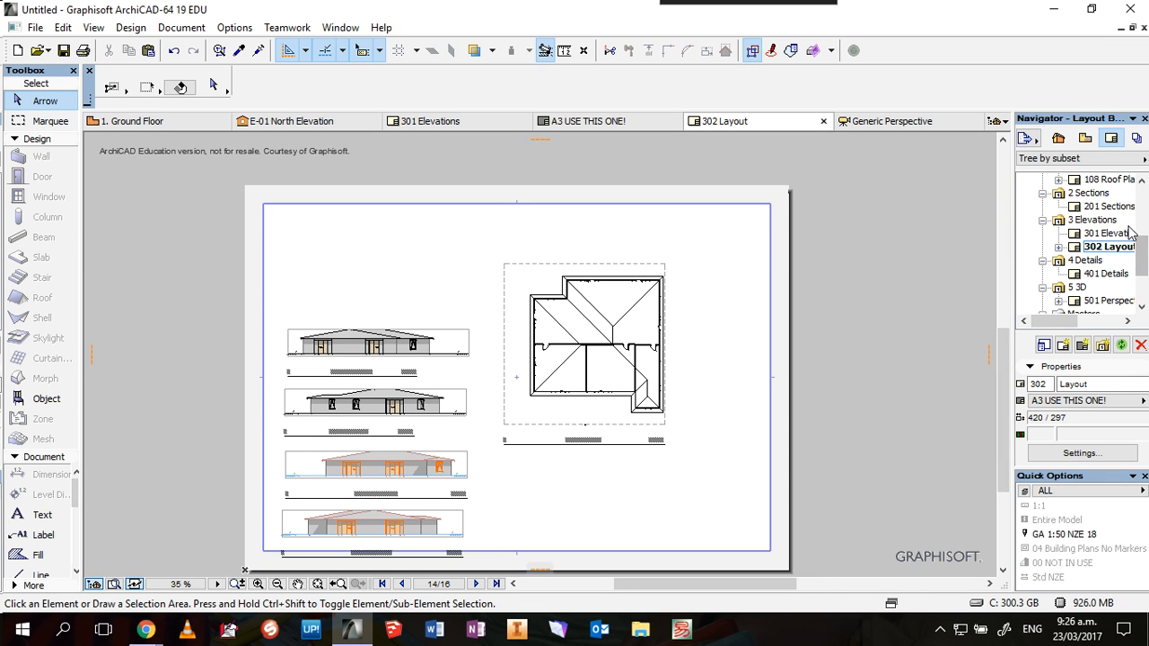
pyautogui.click(1057, 140)
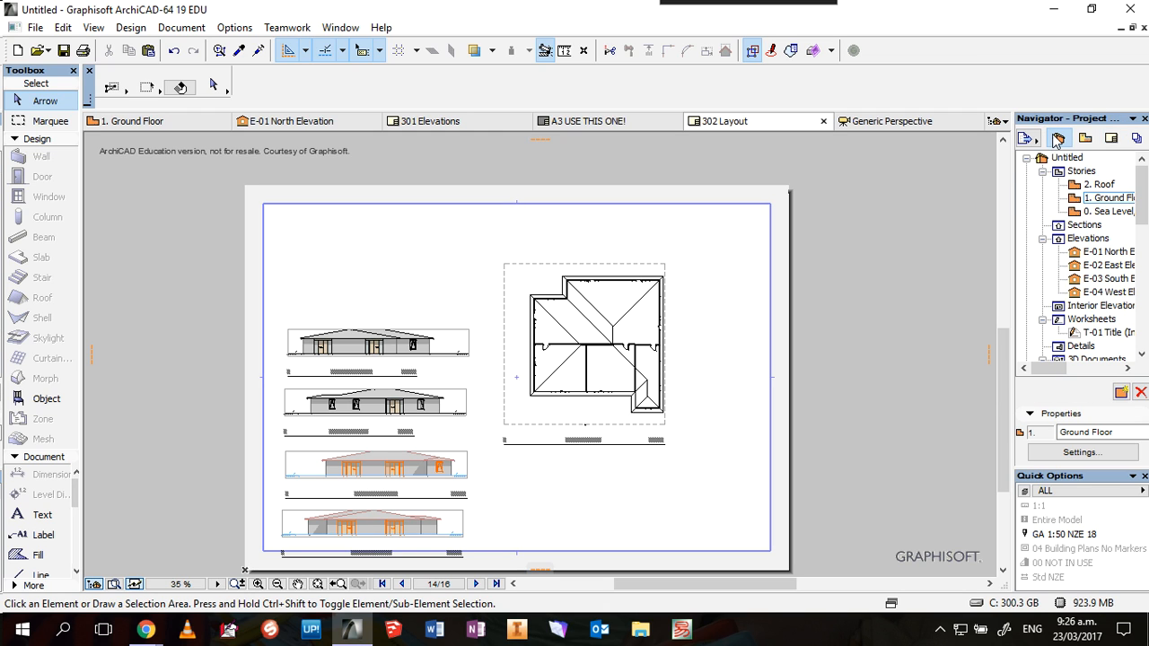
pyautogui.moveTo(1143, 191); pyautogui.dragTo(1144, 235)
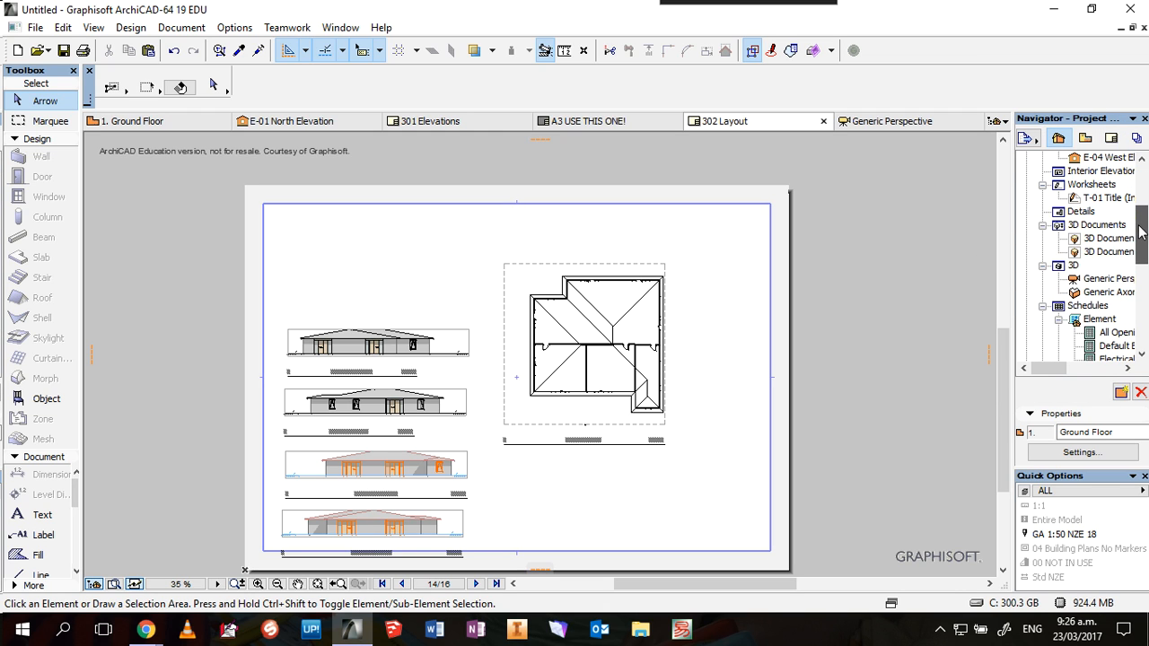
pyautogui.doubleClick(1108, 294)
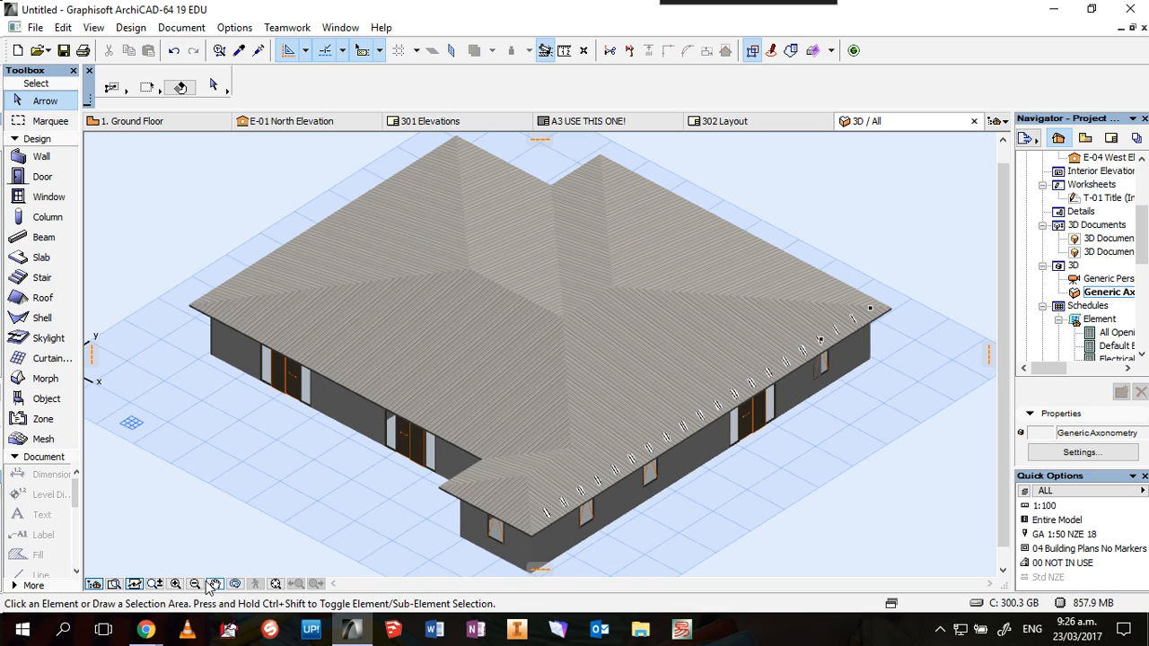
pyautogui.click(236, 584)
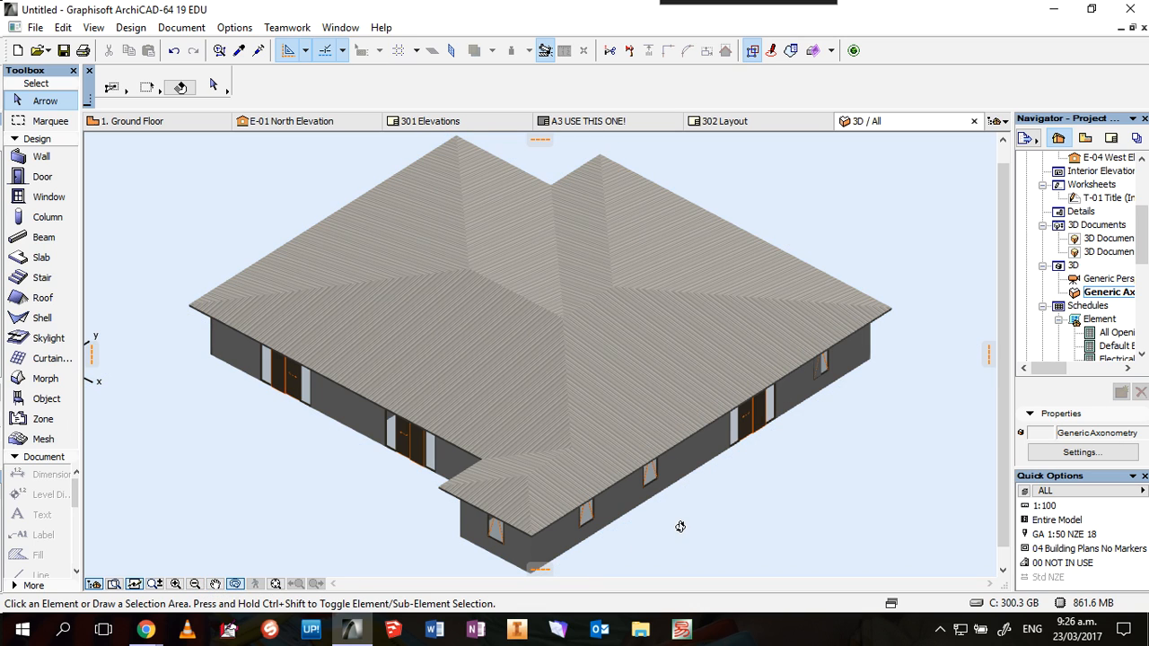
pyautogui.moveTo(681, 530); pyautogui.dragTo(756, 426)
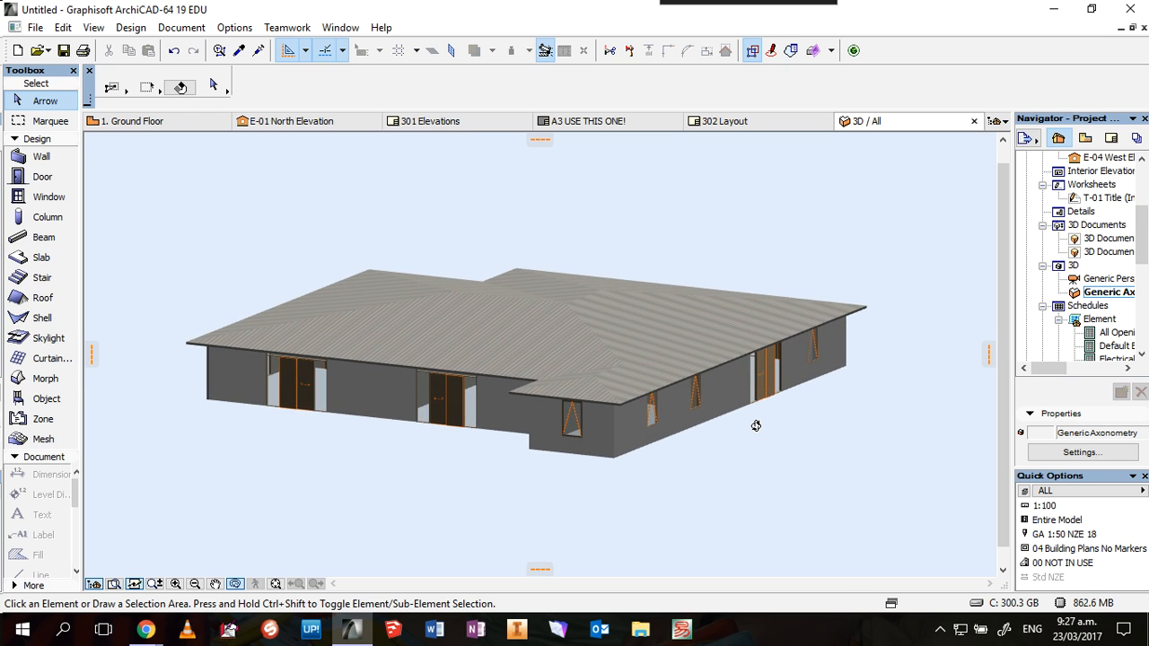
pyautogui.click(235, 584)
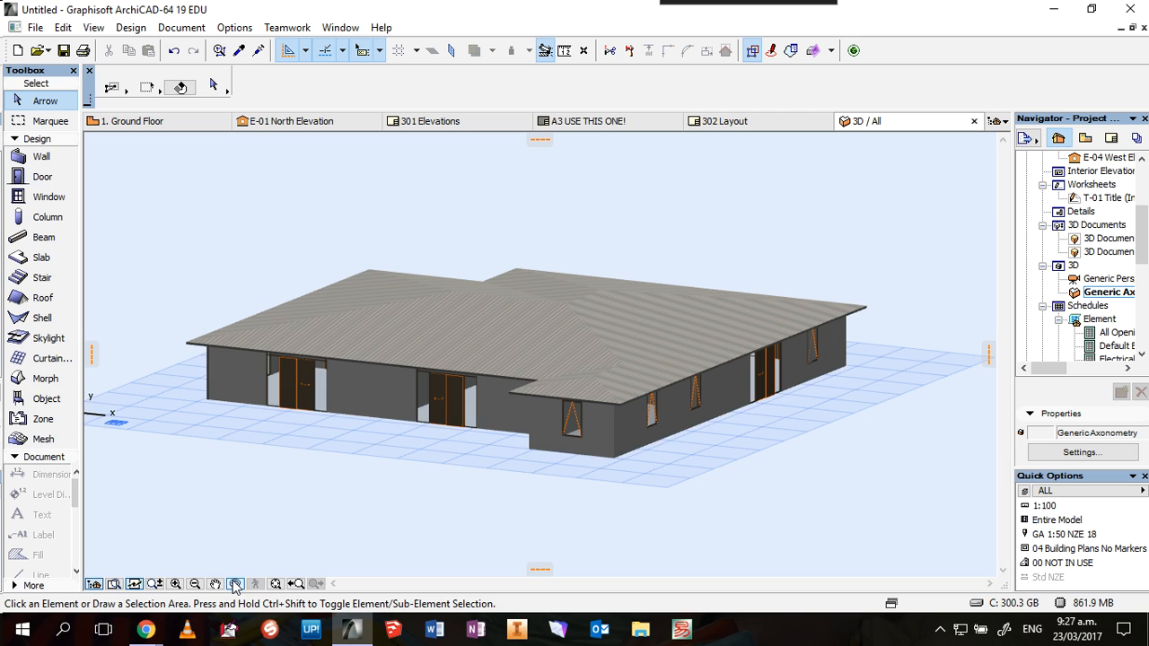
# - Save the current 3D view and place it on the 302 layout below the Ground Floor plan
pyautogui.rightClick(771, 412)
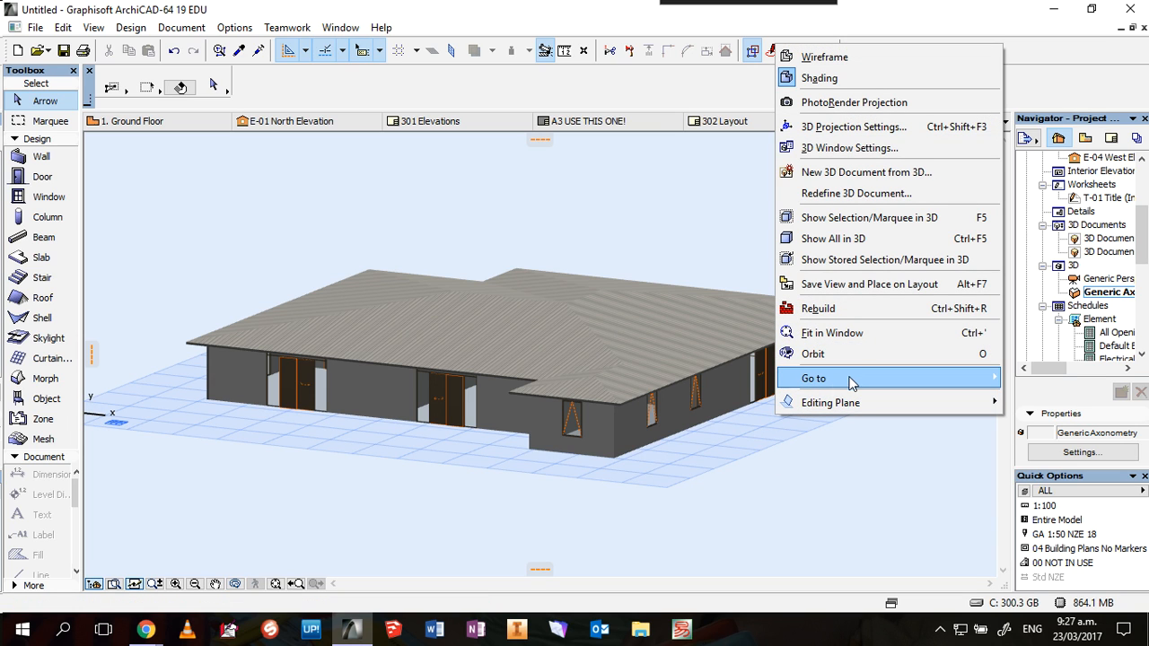
pyautogui.click(855, 285)
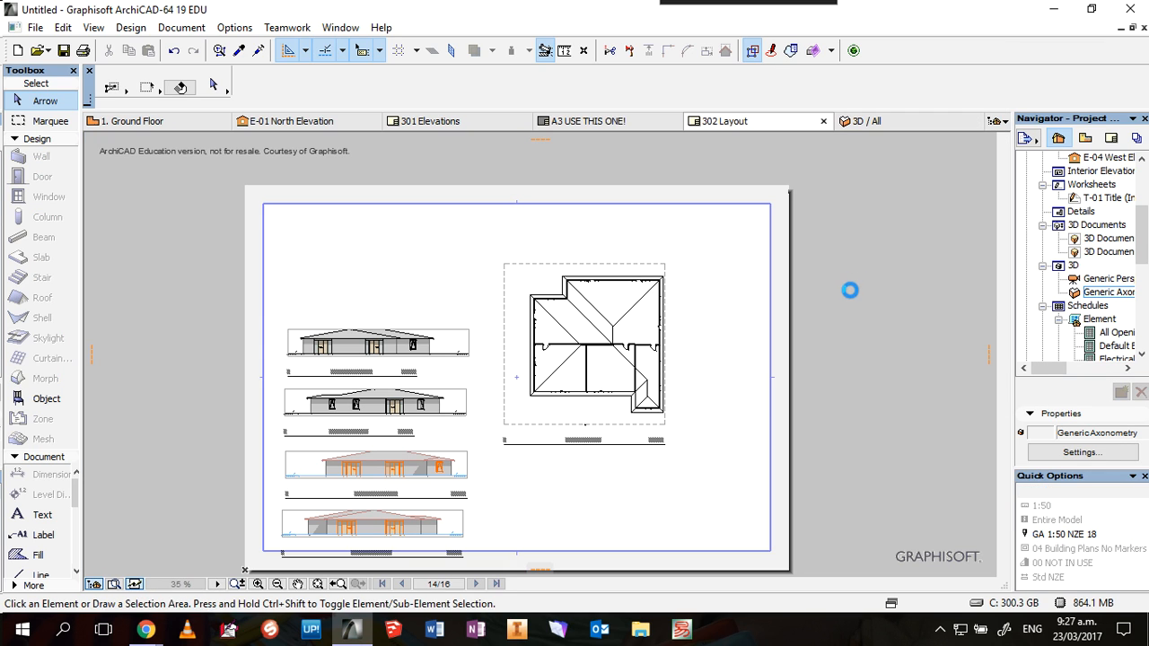
pyautogui.click(605, 494)
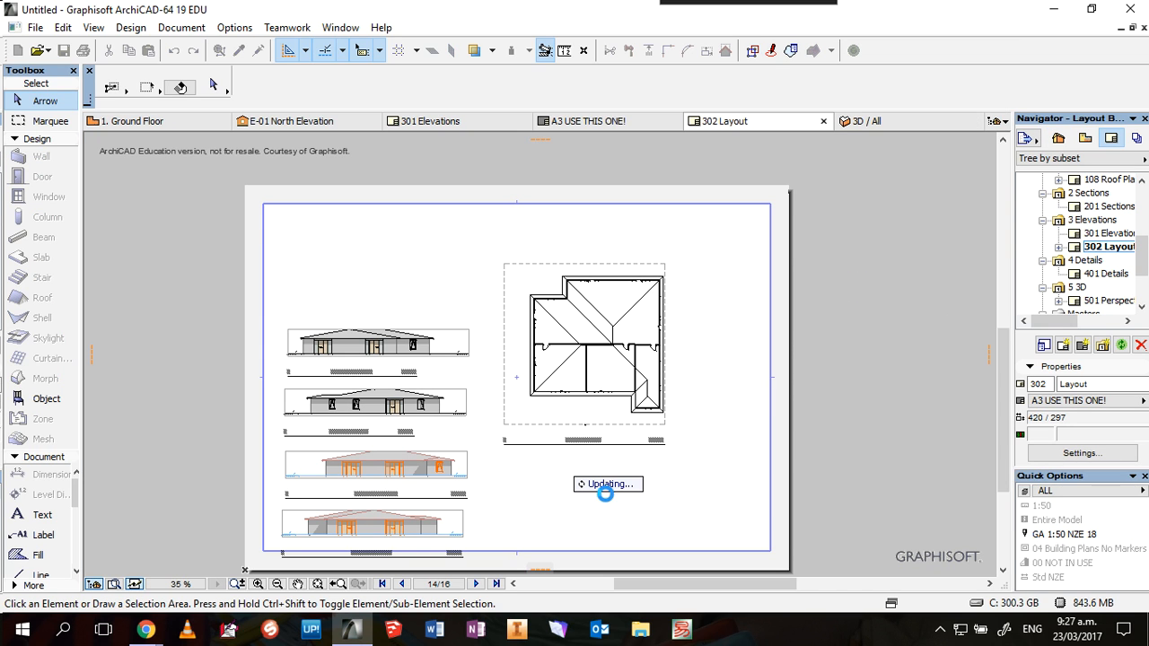
# - Scale the placed Generic Axonometry drawing to 50% magnification in its drawing settings and deselect it
pyautogui.click(793, 437)
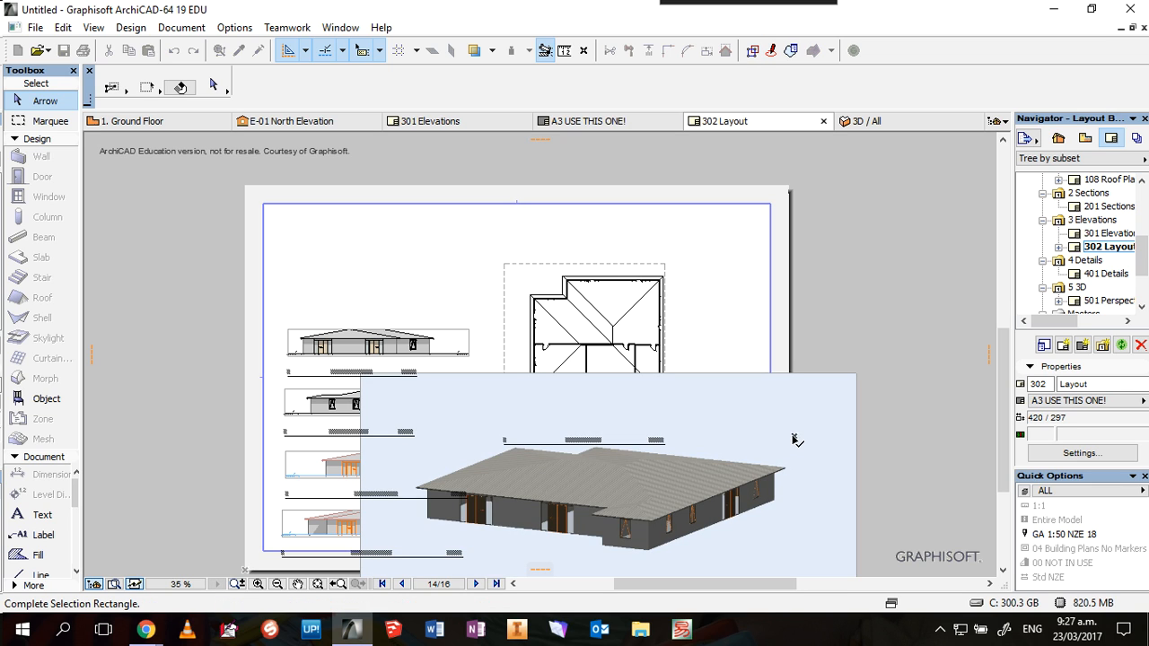
pyautogui.click(777, 406)
pyautogui.click(781, 388)
pyautogui.click(779, 382)
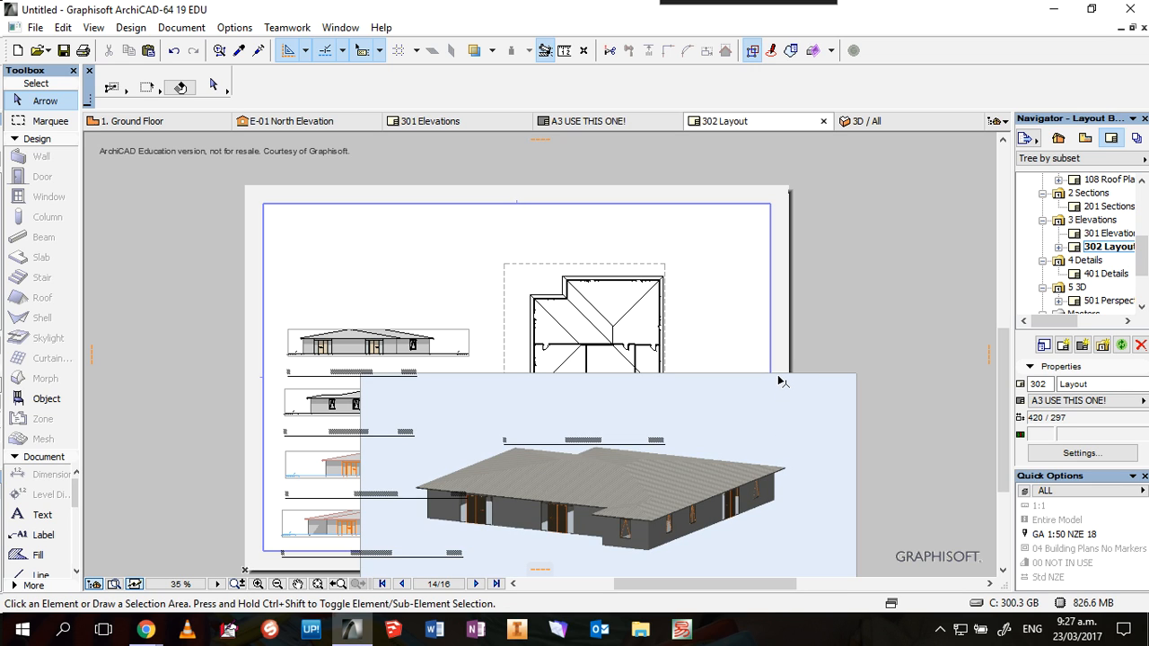
pyautogui.rightClick(773, 373)
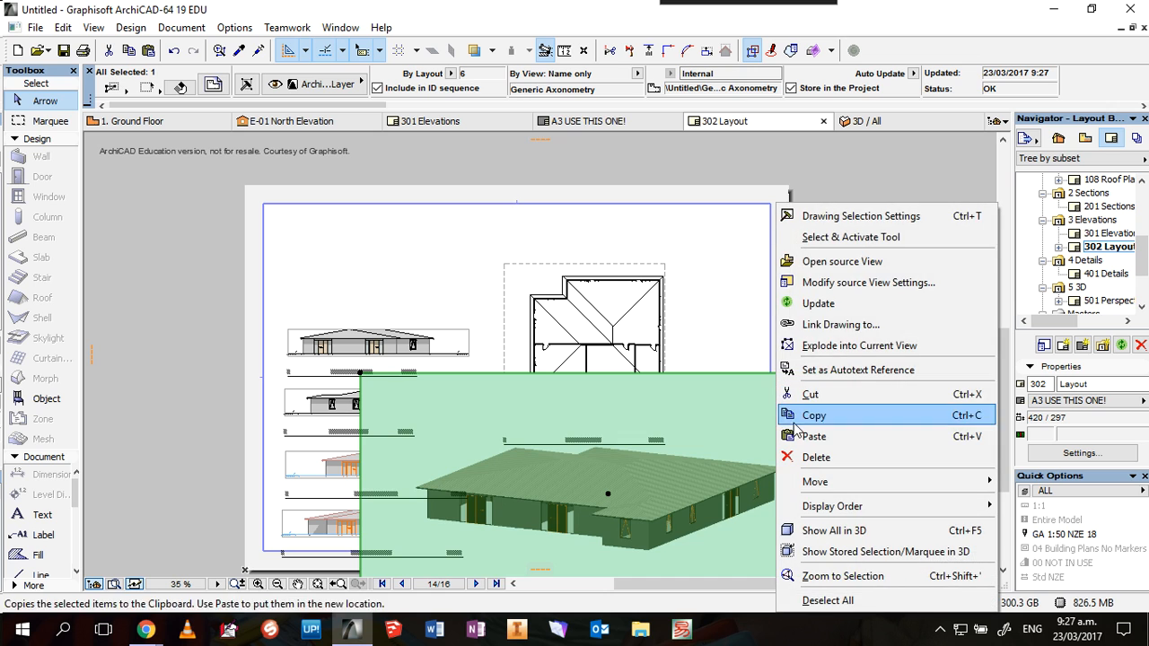
pyautogui.click(860, 216)
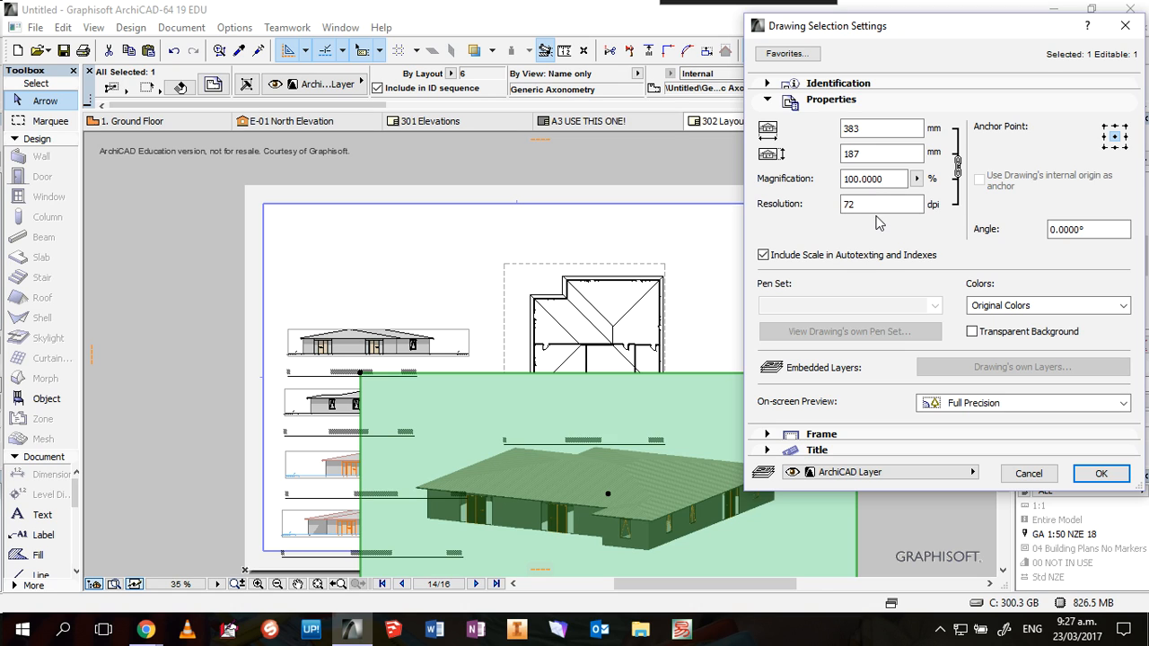
pyautogui.moveTo(889, 181); pyautogui.dragTo(829, 179)
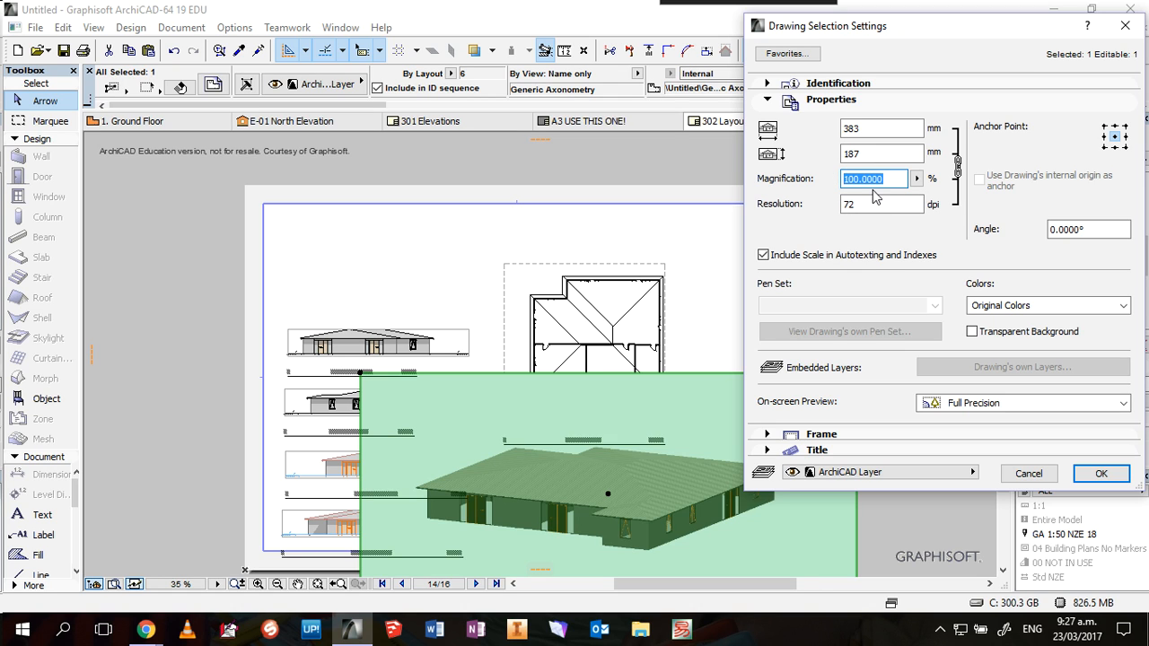
pyautogui.write('50')
pyautogui.click(1098, 475)
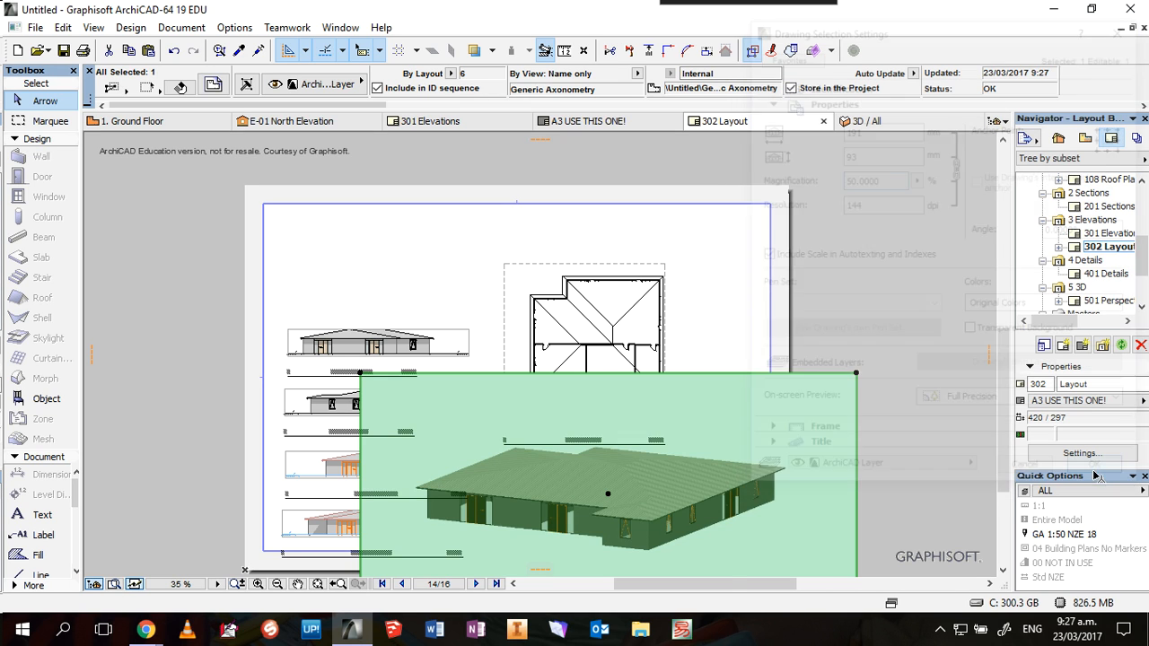
pyautogui.click(474, 250)
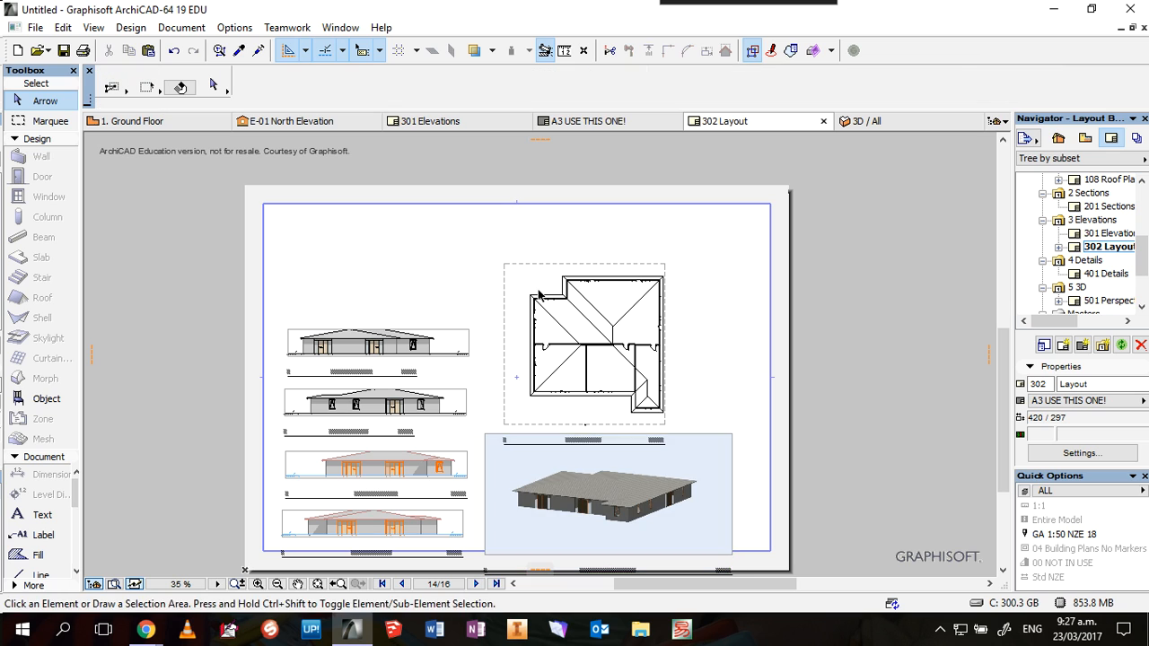
# - Move the Ground Floor plan up and slightly right, and raise the Generic Axonometry drawing so its title sits within the layout margin
pyautogui.click(588, 287)
pyautogui.moveTo(586, 284); pyautogui.dragTo(602, 256)
pyautogui.click(614, 450)
pyautogui.moveTo(614, 450); pyautogui.dragTo(616, 415)
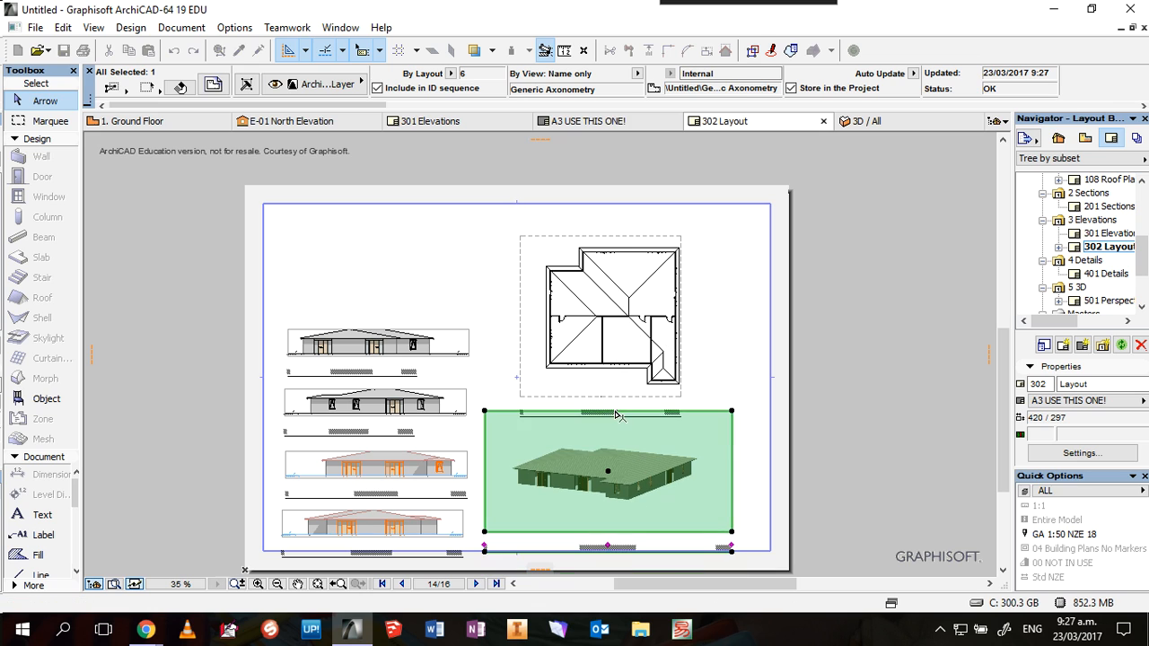
# - Move the Ground Floor plan further up and right so its title clears the 3D drawing, and deselect it
pyautogui.click(628, 327)
pyautogui.click(618, 350)
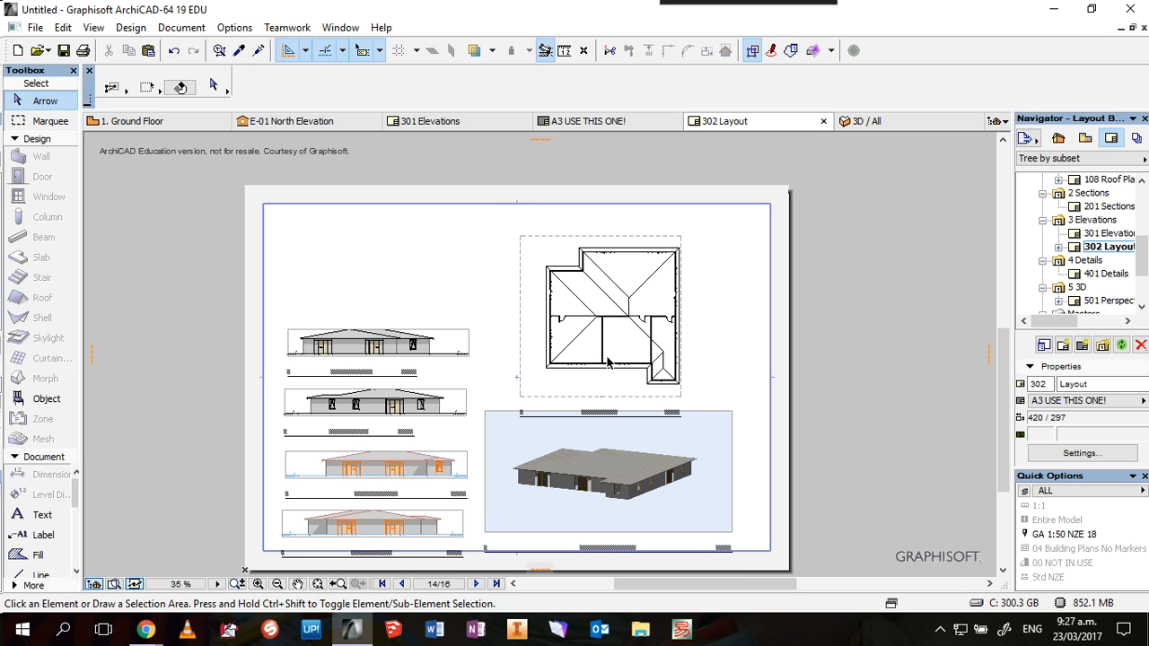
pyautogui.moveTo(618, 352); pyautogui.dragTo(629, 334)
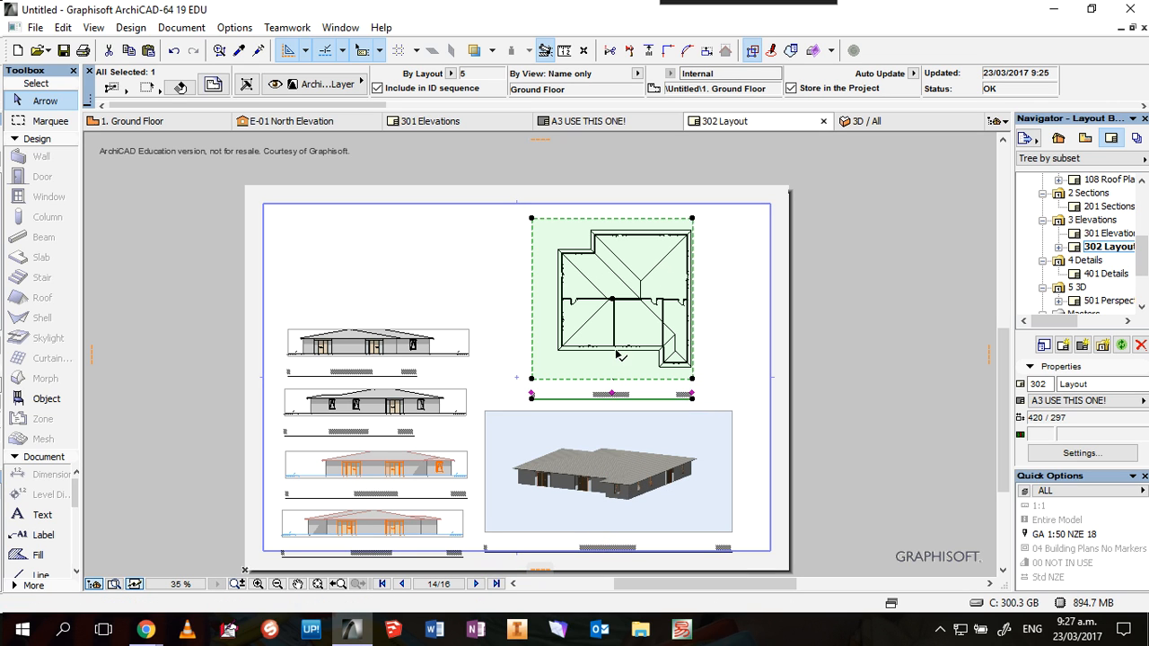
pyautogui.click(502, 309)
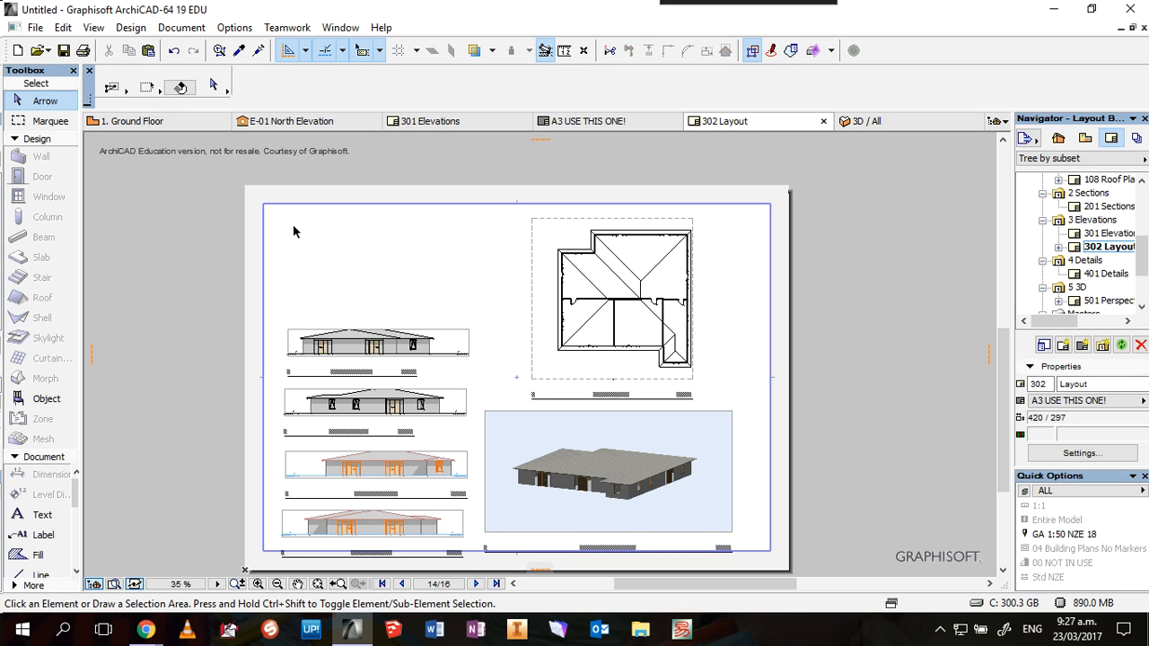